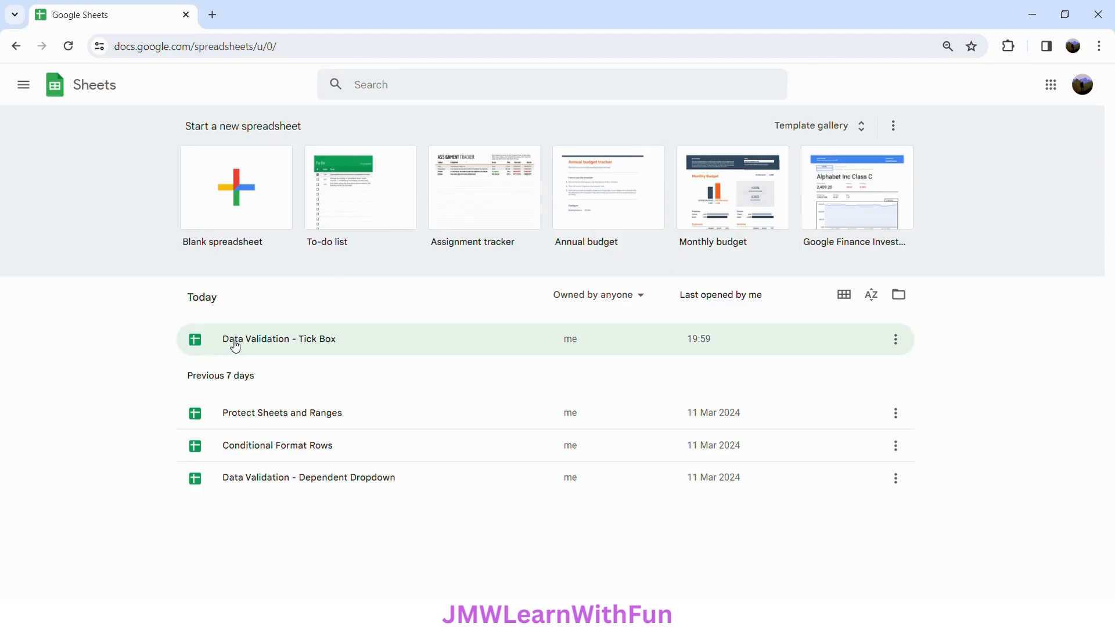
- Open the "Data Validation - Tick Box" spreadsheet and try the tick box for task 1 by ticking and unticking it
click(275, 344)
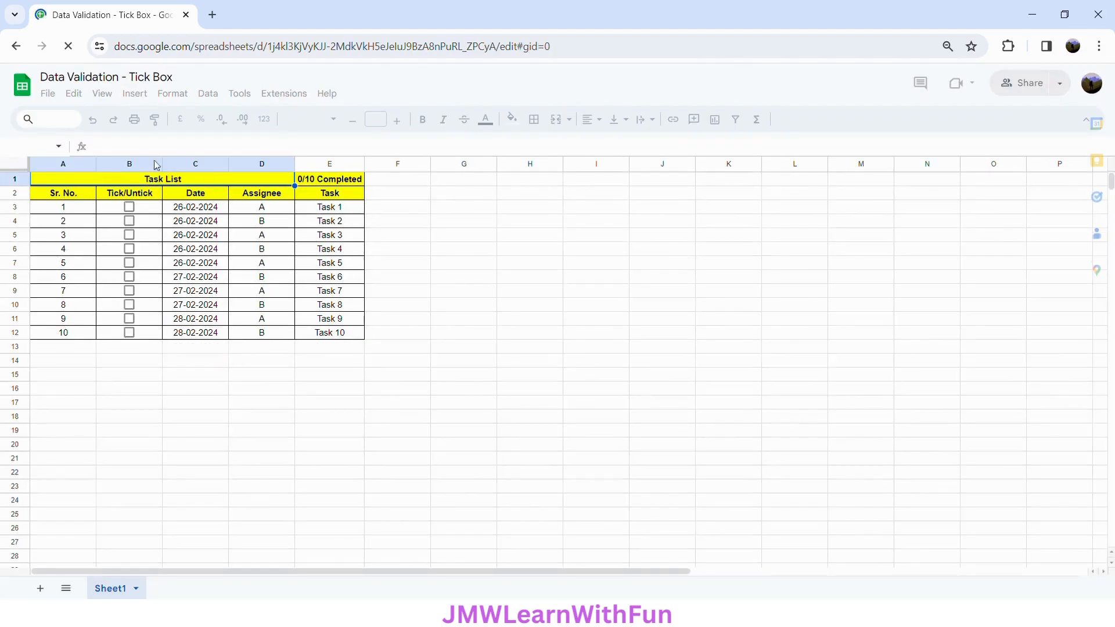
click(129, 208)
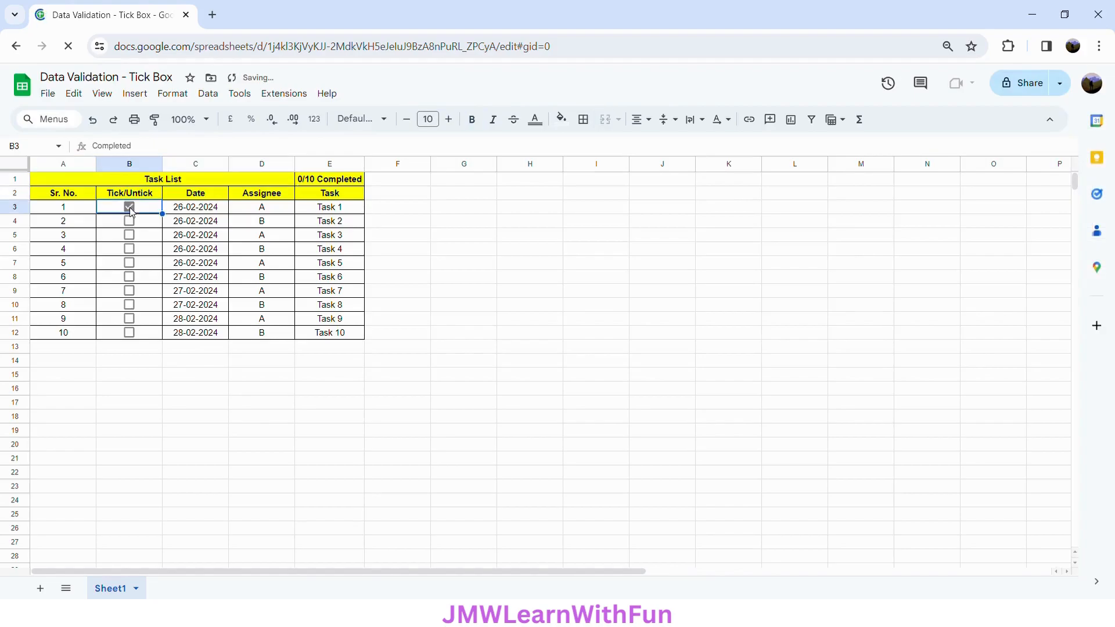
click(130, 208)
- Start a QUERY formula in cell G3 with the task table A2:E12 as its data range
click(454, 212)
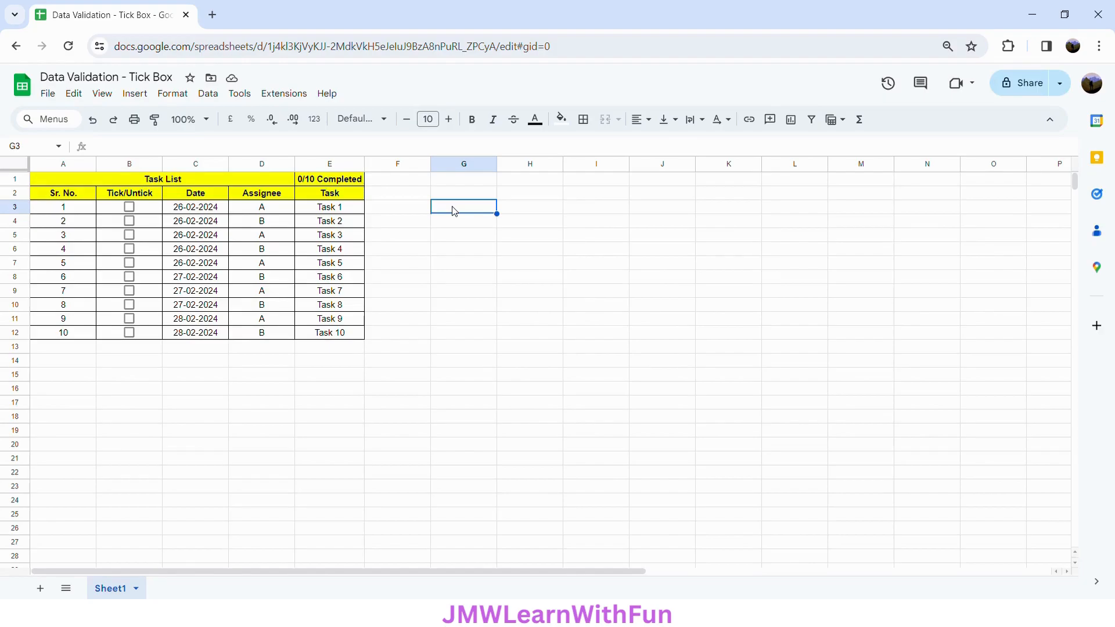
text(=)
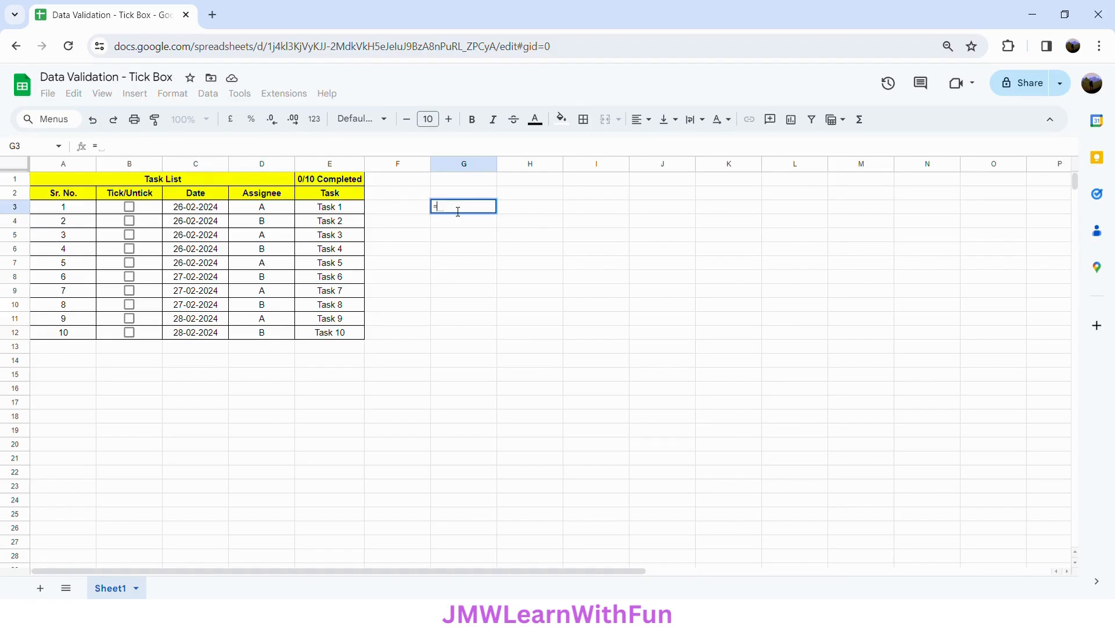
text(QUERY)
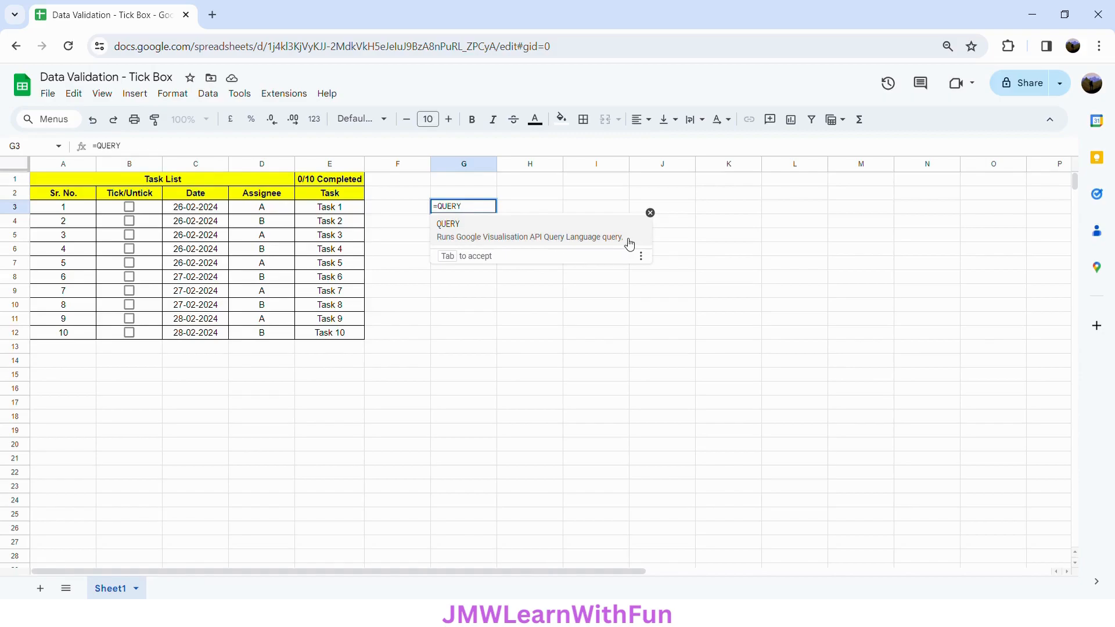
click(529, 238)
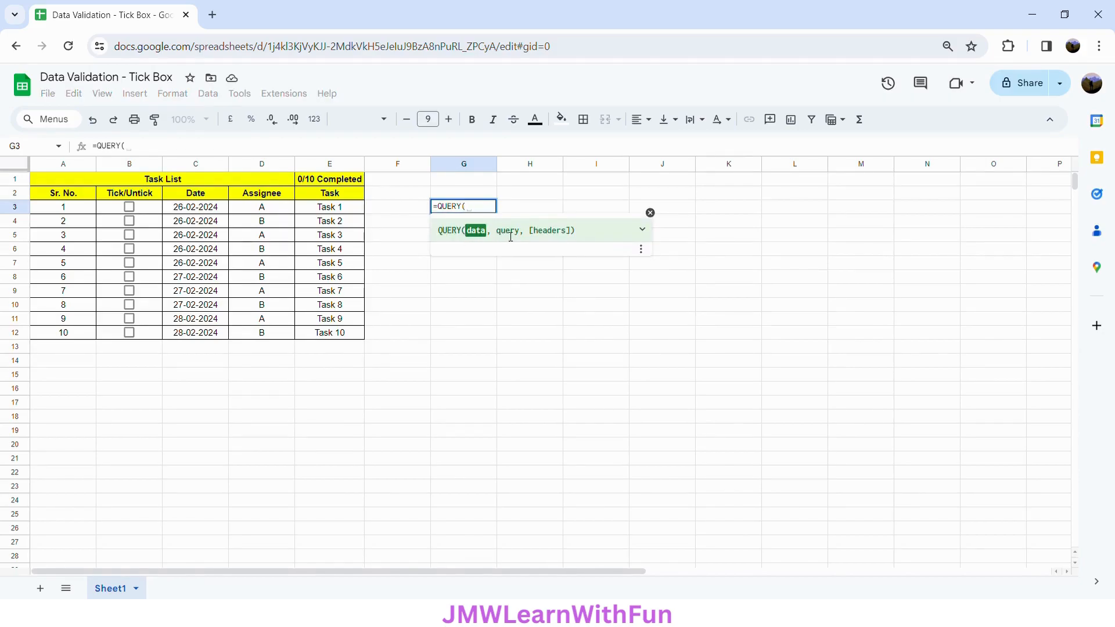
click(643, 230)
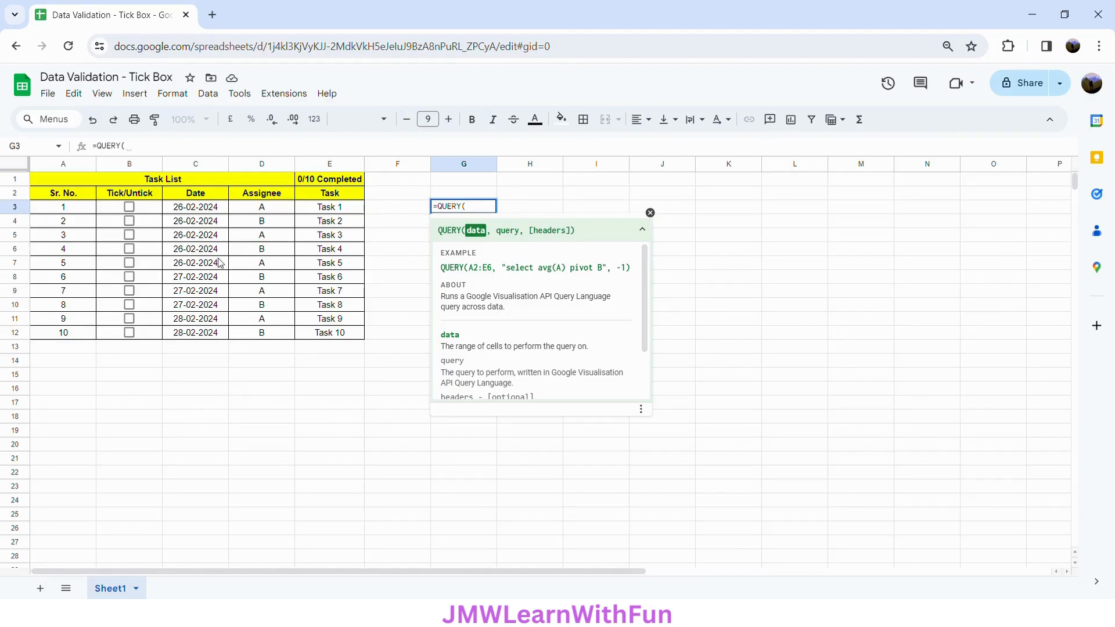
drag(65, 198, 342, 336)
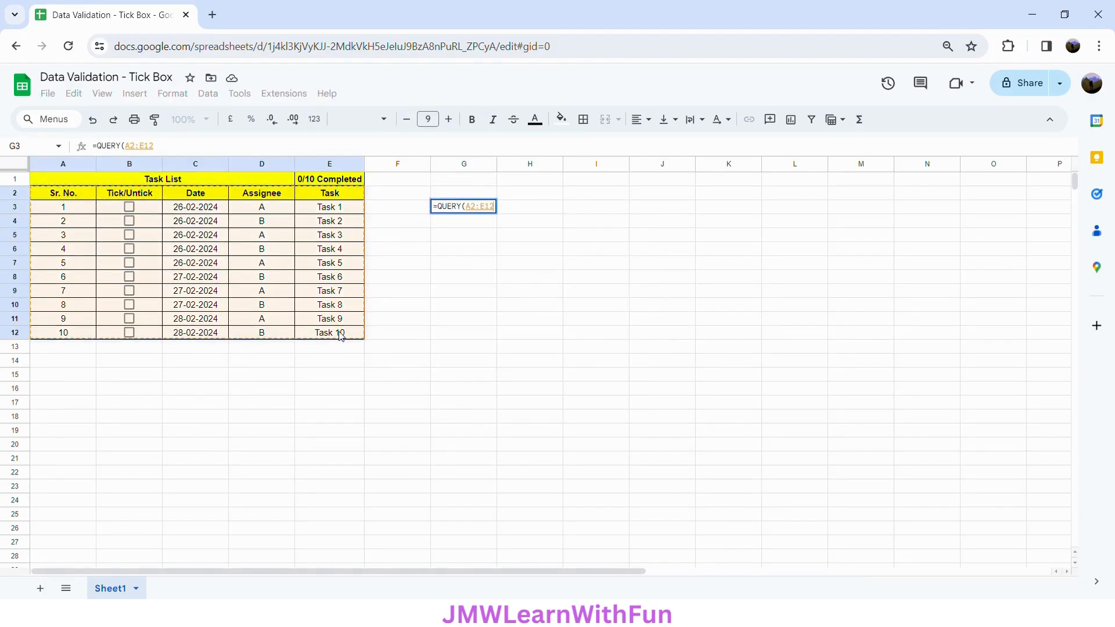
text(,)
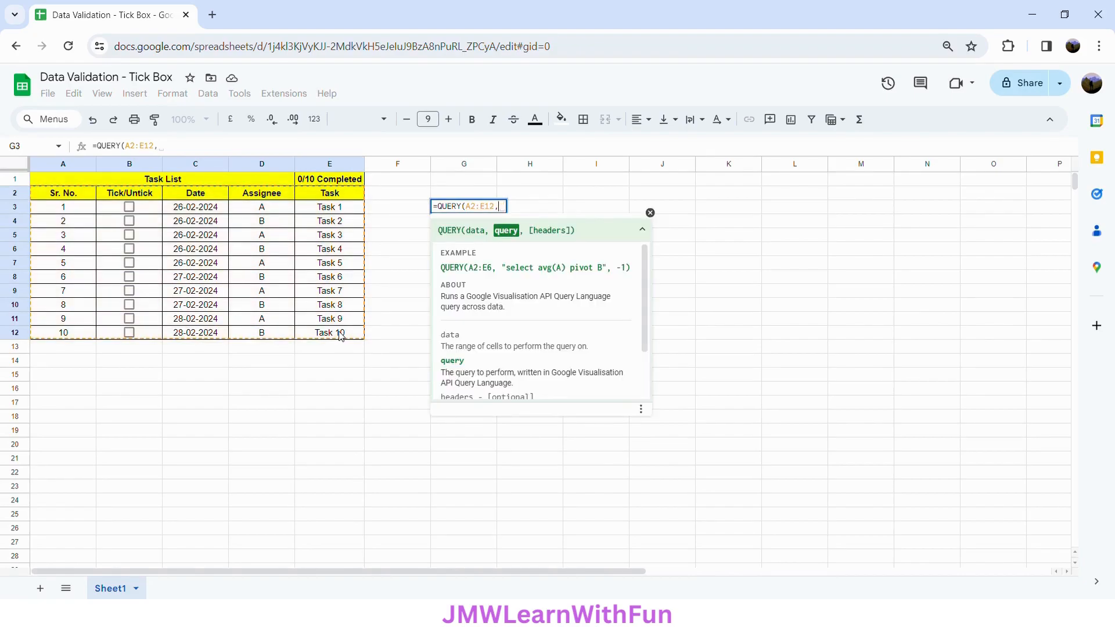
- Complete the QUERY formula with "SELECT A,B WHERE B = 'Not Finished'" as the query and -1 as the headers argument
text(")
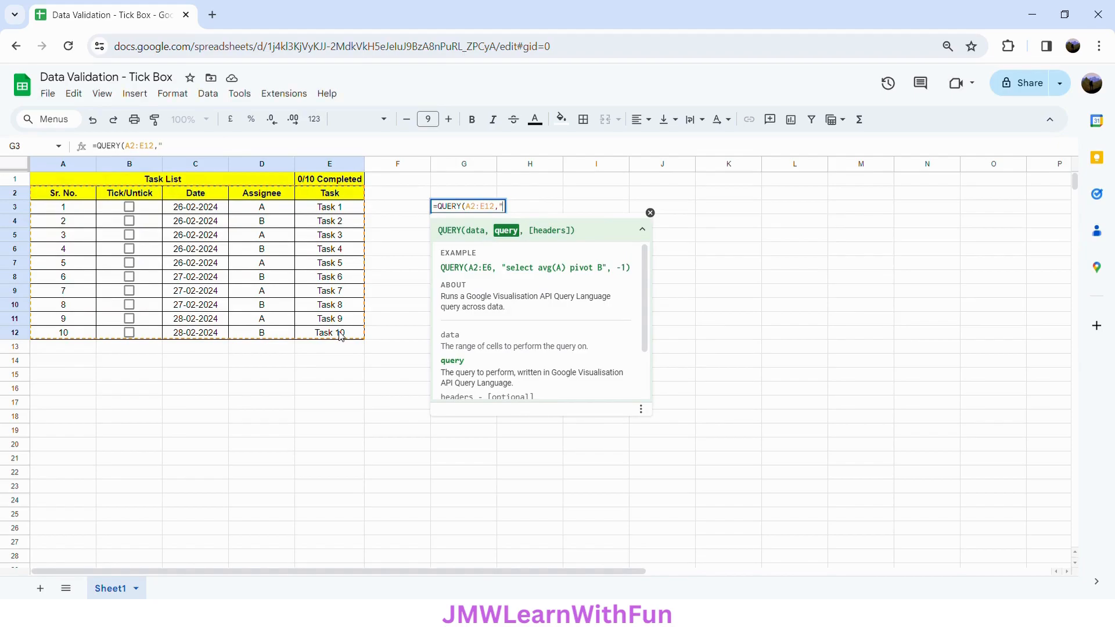
text(SELECT A,)
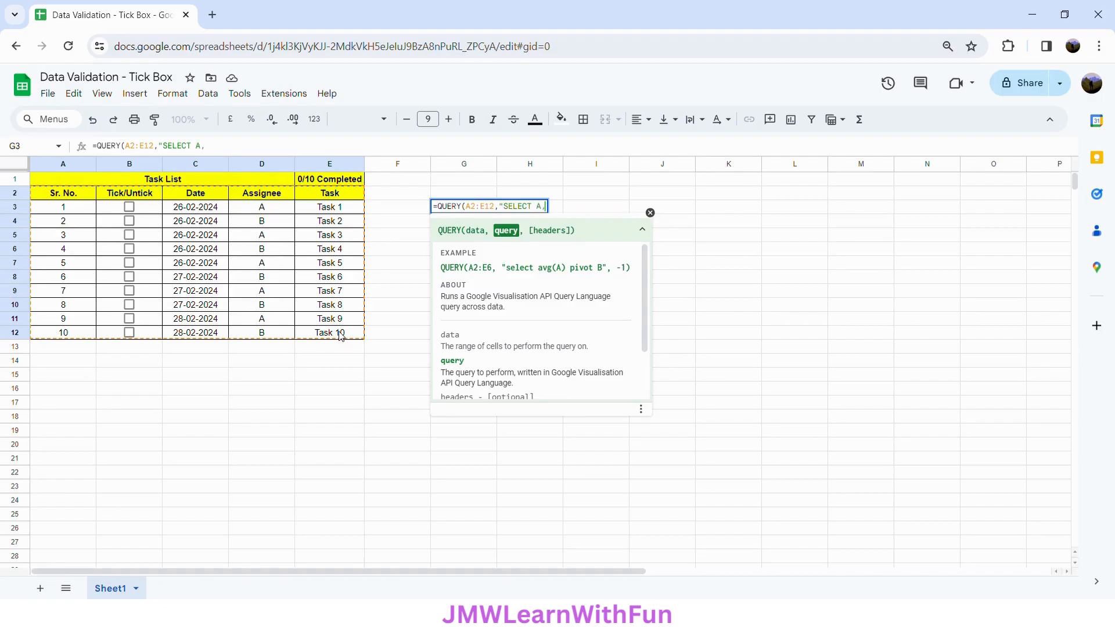
text(B WHERE)
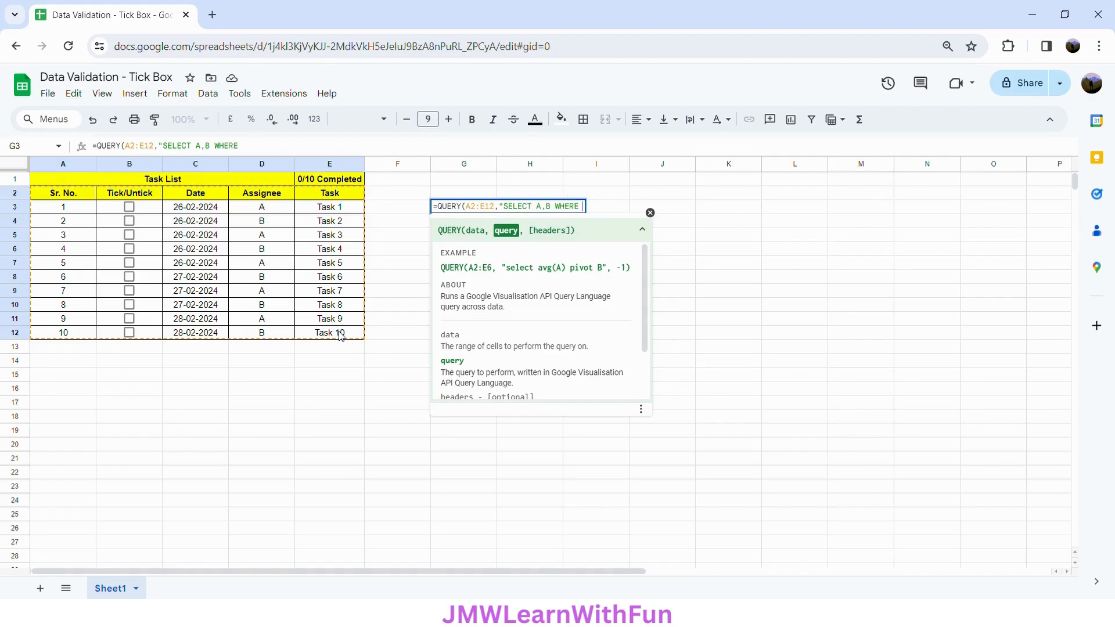
text( B = 'Not Finished)
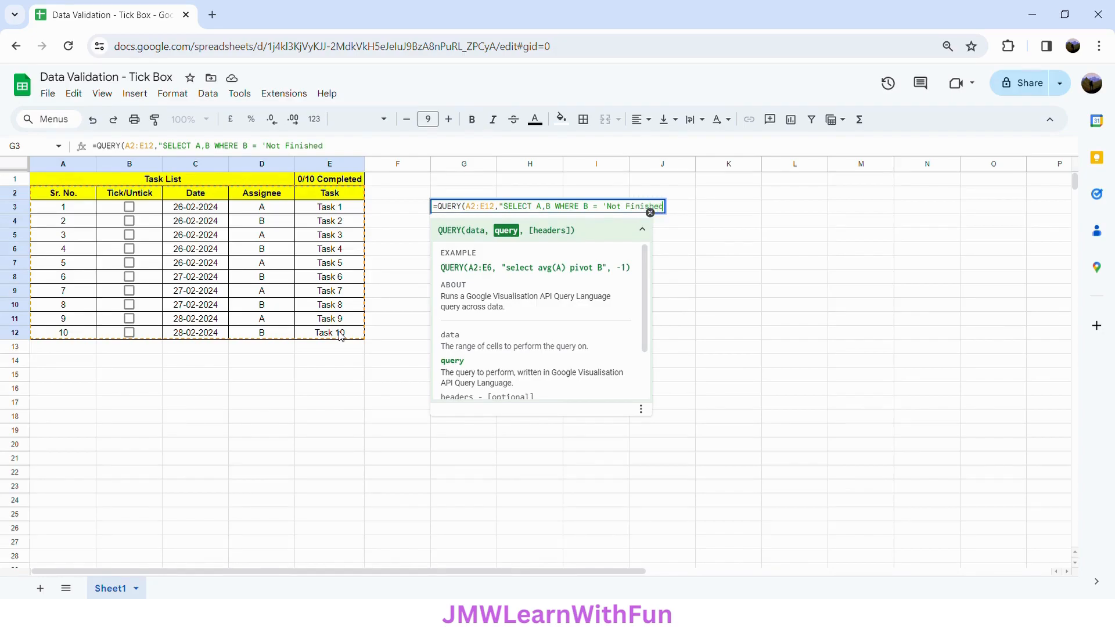
text('",-1)
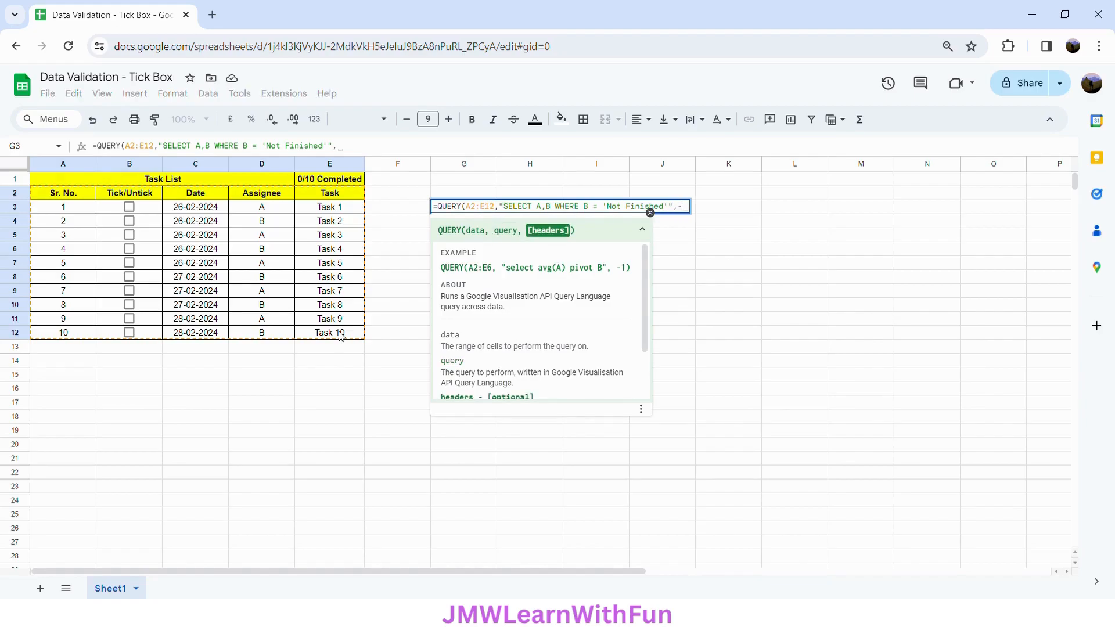
text())
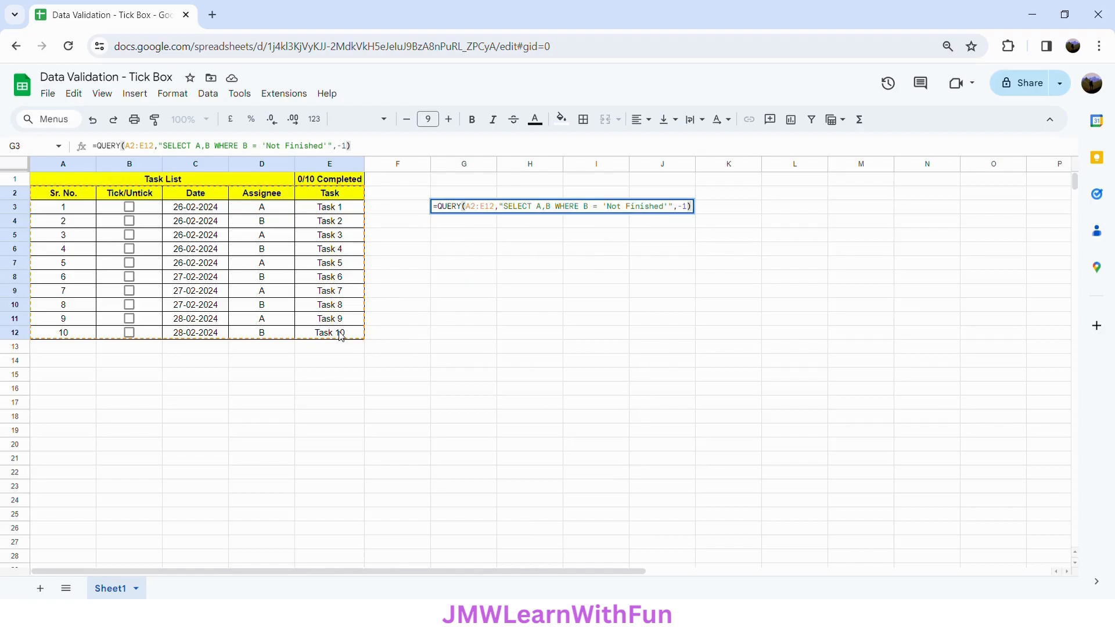
key(Return)
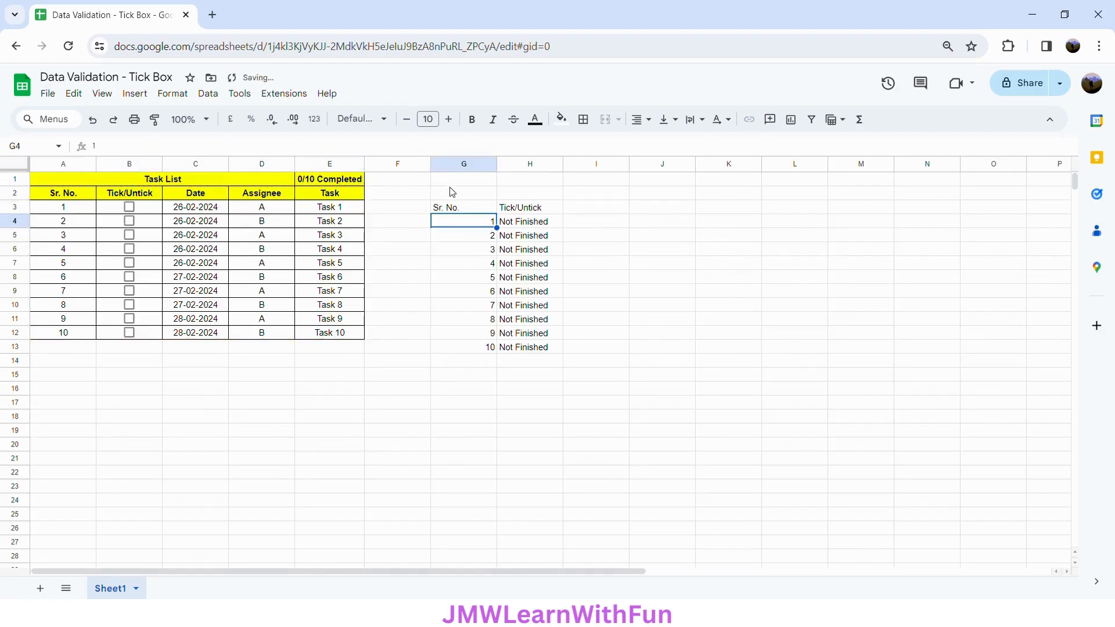
- Check the header cells of the query output and set the headers argument of the G3 formula to 0
click(451, 211)
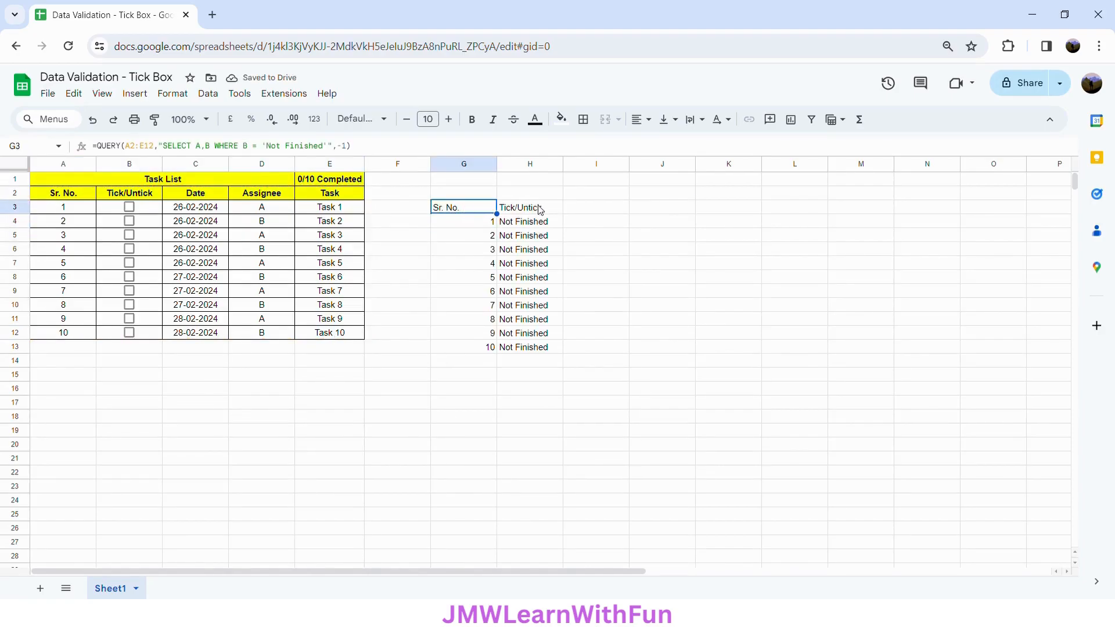
click(540, 210)
click(467, 213)
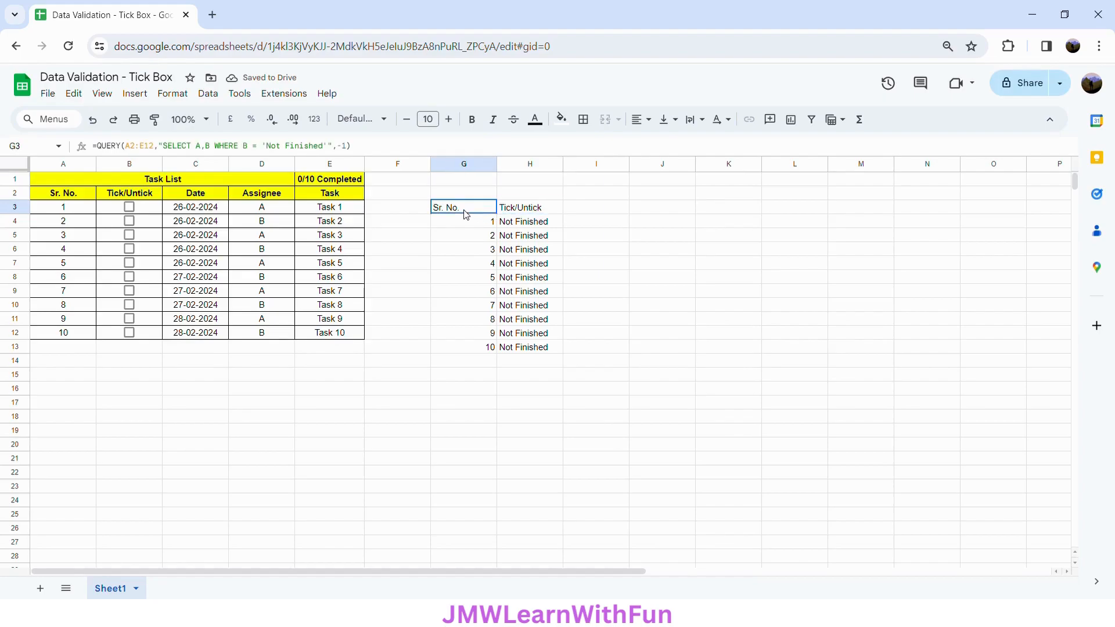
click(519, 210)
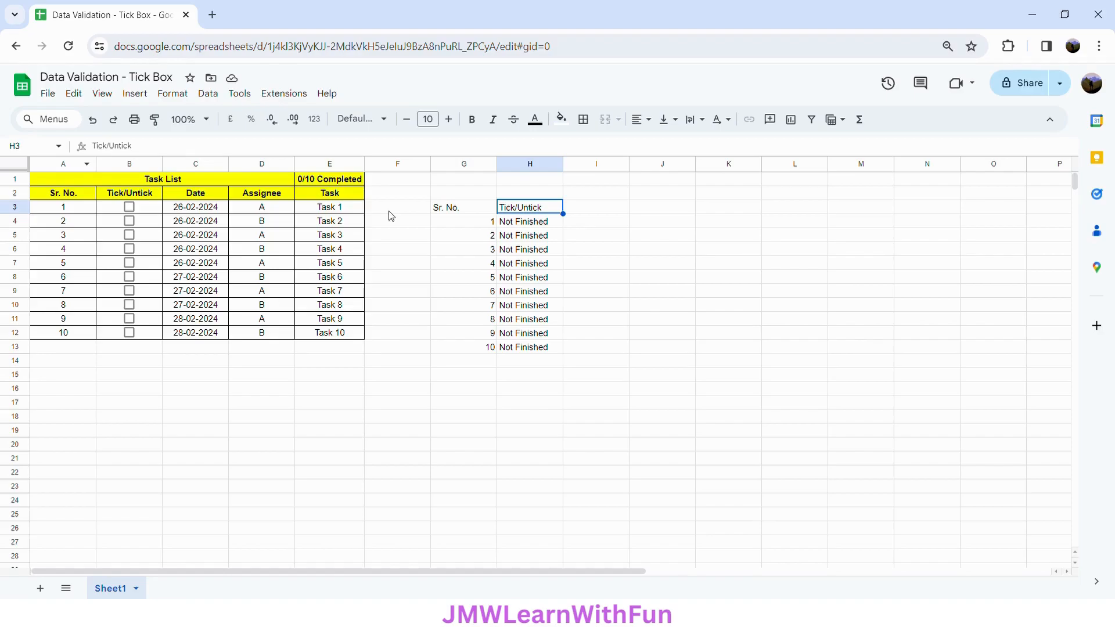
click(469, 211)
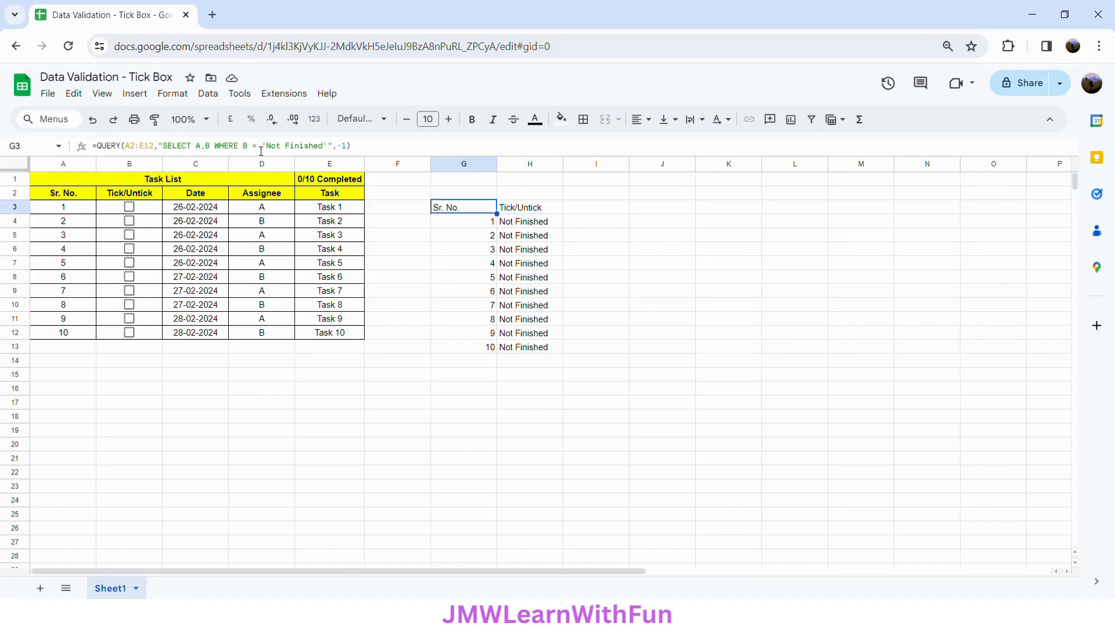
click(352, 151)
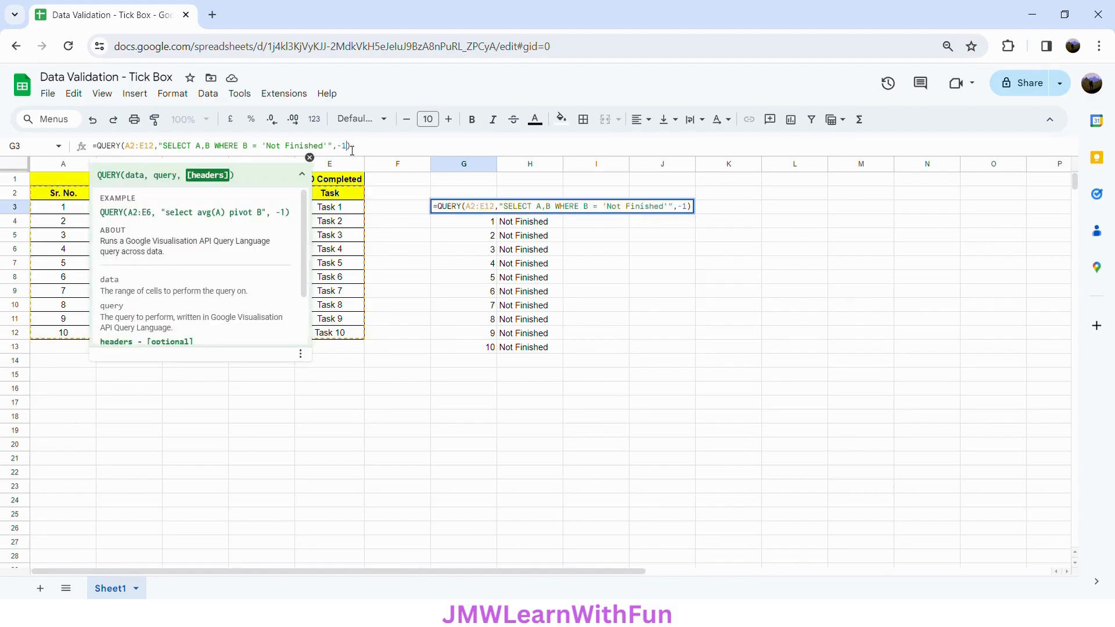
click(348, 147)
key(BackSpace)
key(BackSpace)
text(0)
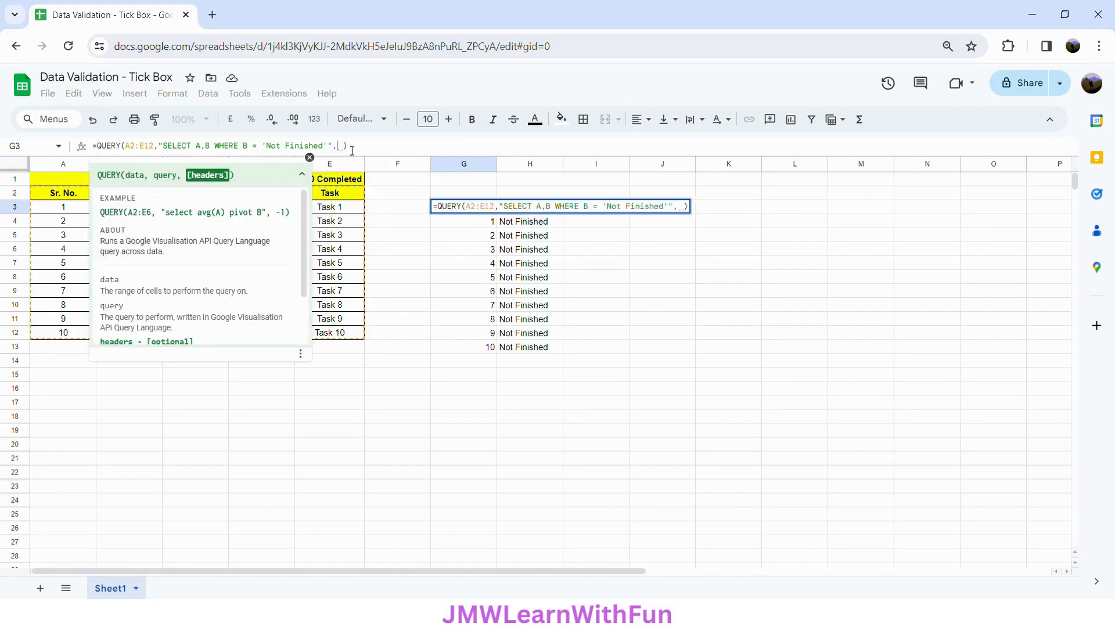
key(Return)
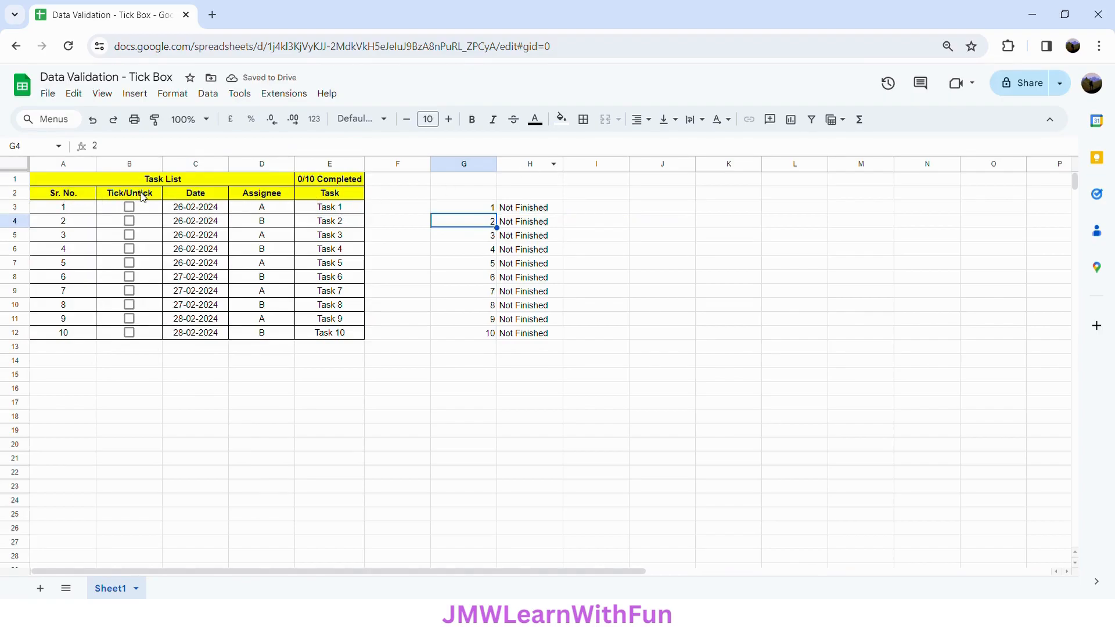
- Replace the selected columns in the G3 query with * so that it returns every column of the table
drag(486, 208, 555, 340)
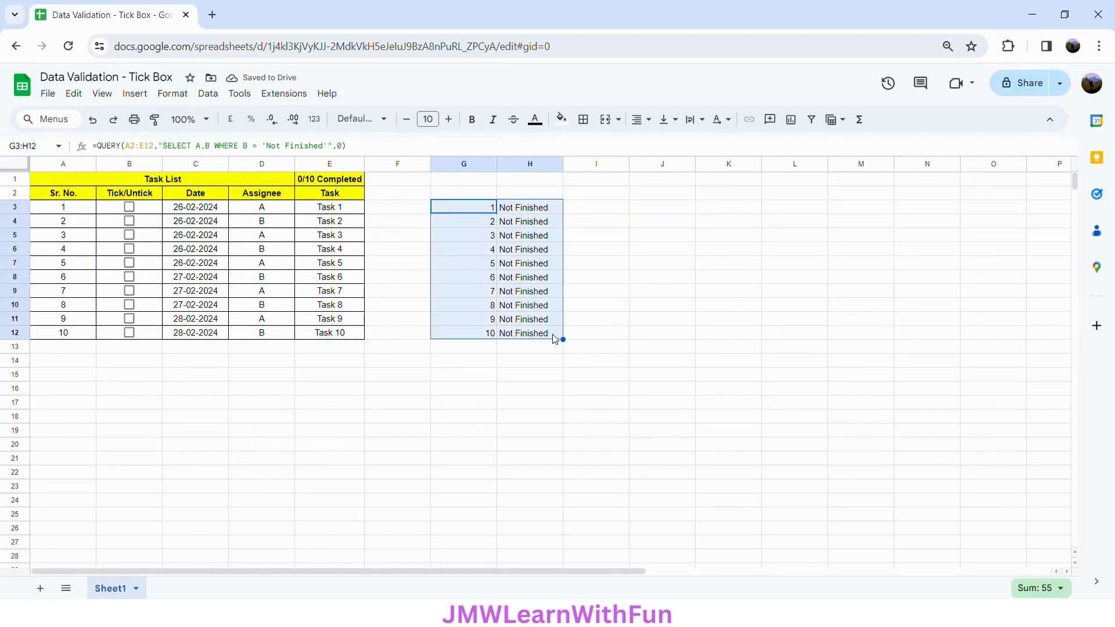
click(491, 208)
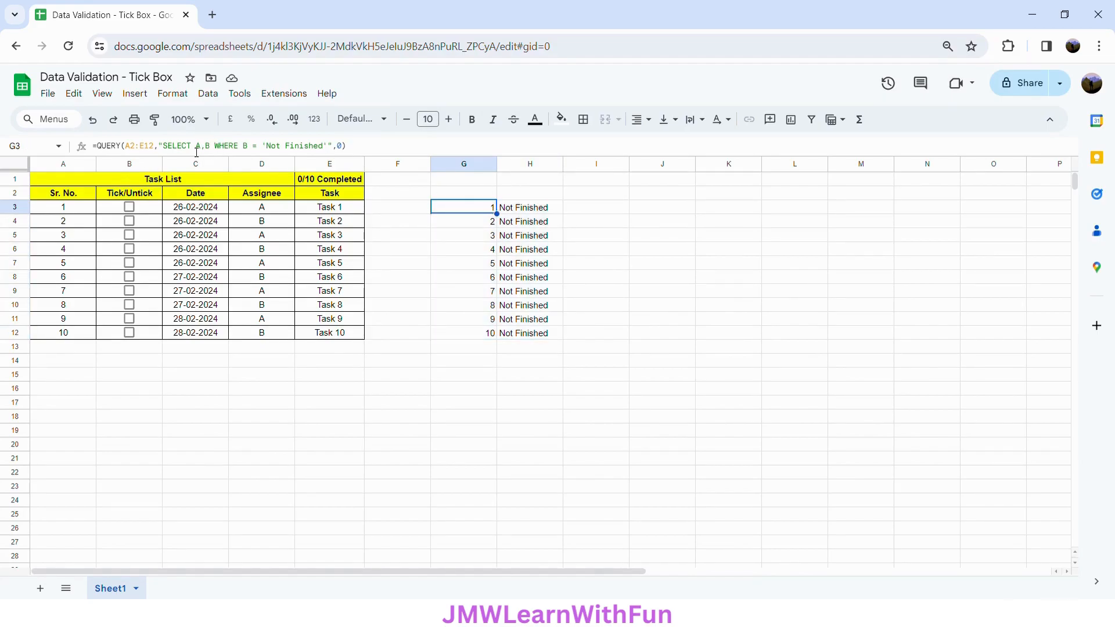
drag(212, 150, 195, 150)
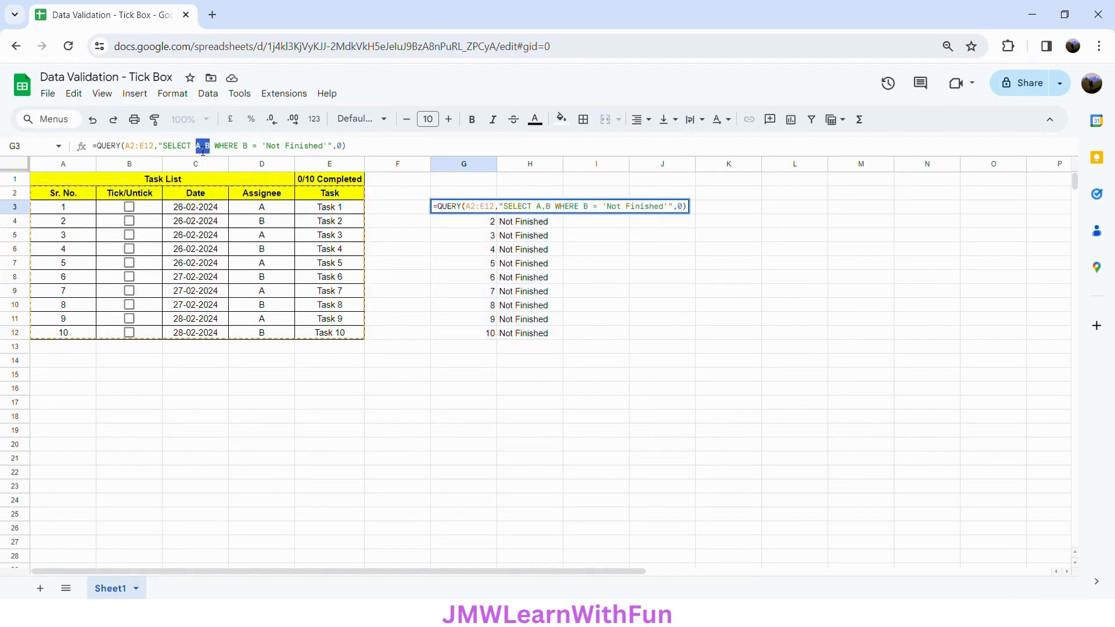
text(*)
key(Return)
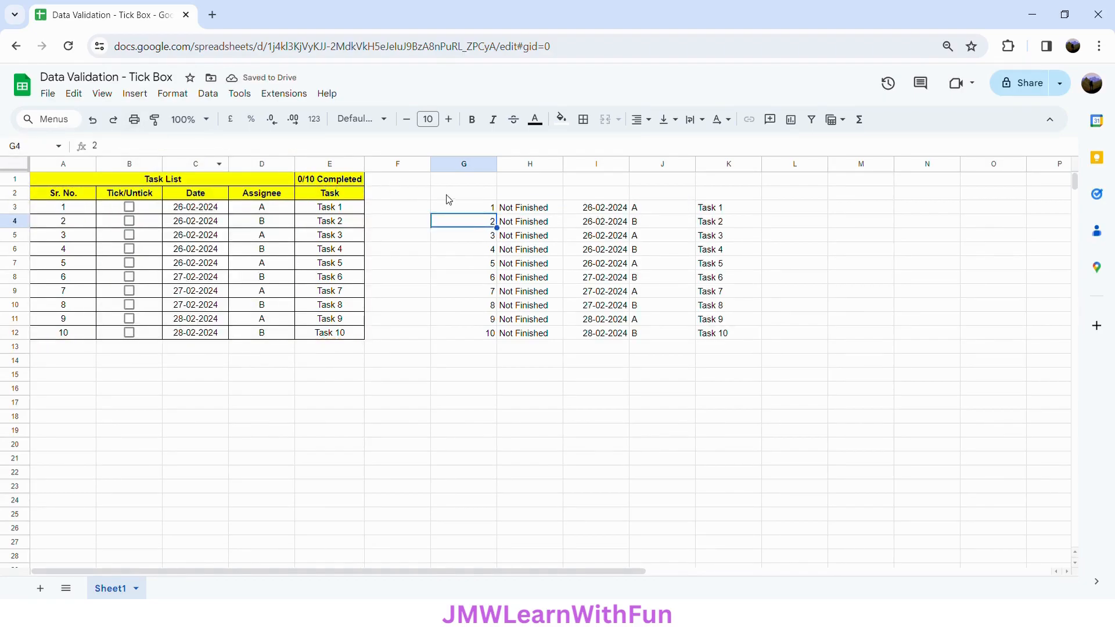
- Set the data range of the G3 QUERY formula to A2:D12 to leave out the Task column
click(468, 212)
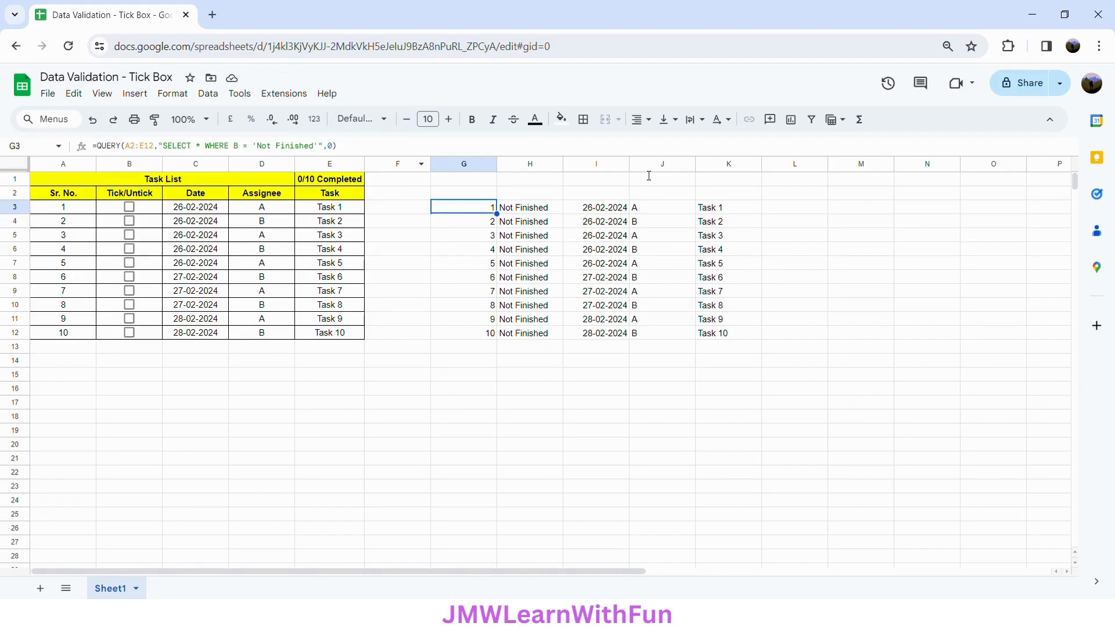
click(145, 147)
key(BackSpace)
text(D)
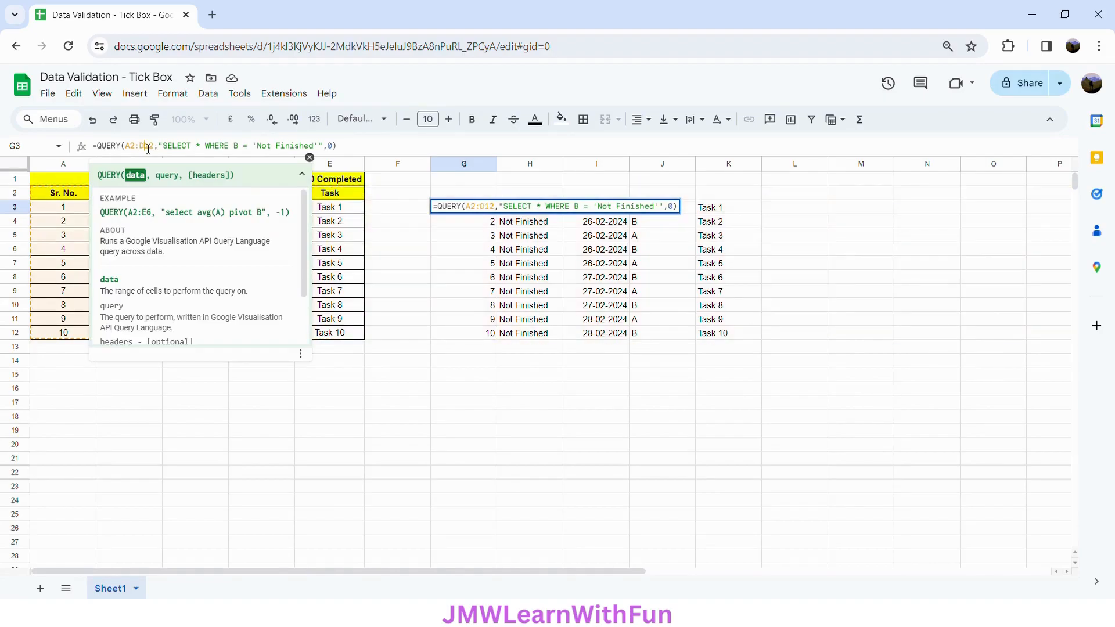
key(Return)
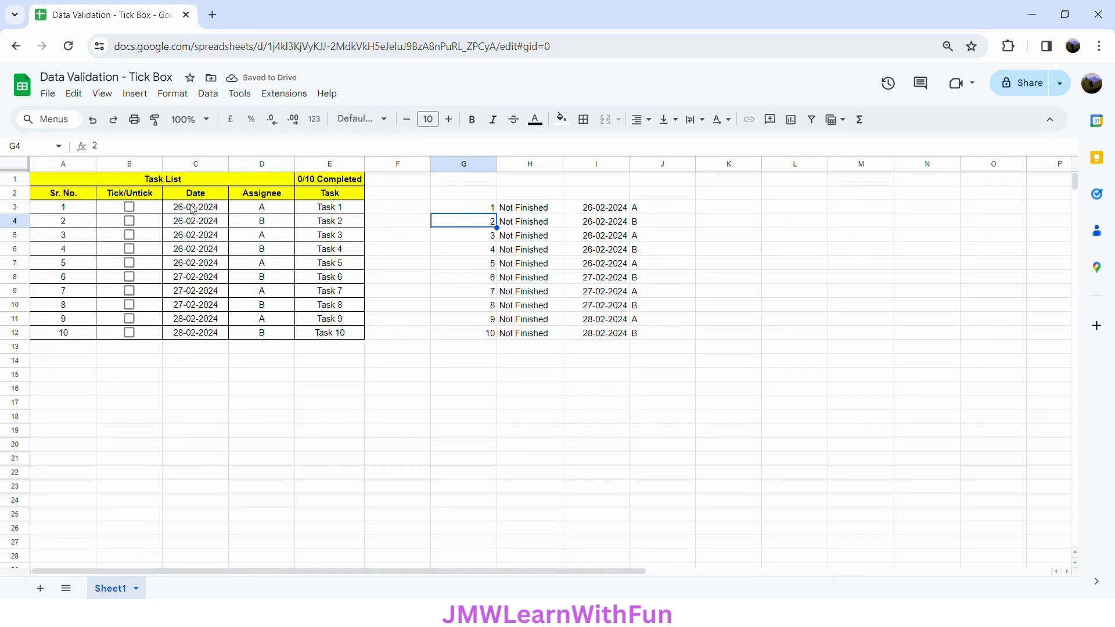
- Set the data range of the G3 QUERY formula back to A2:E12 to include the Task column
click(477, 209)
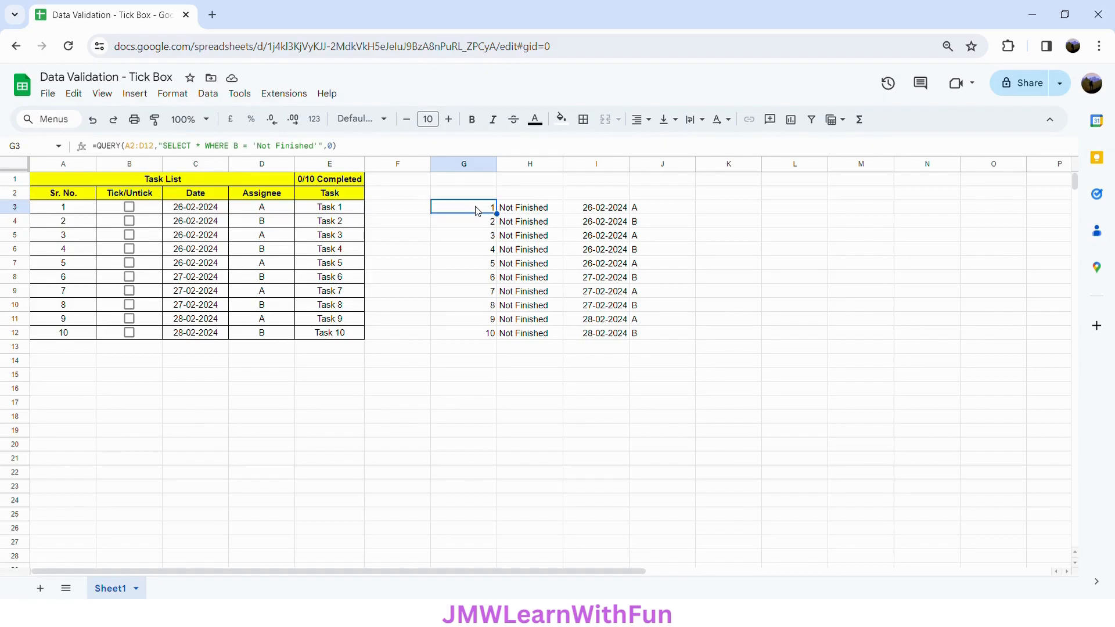
click(149, 151)
key(BackSpace)
text(E)
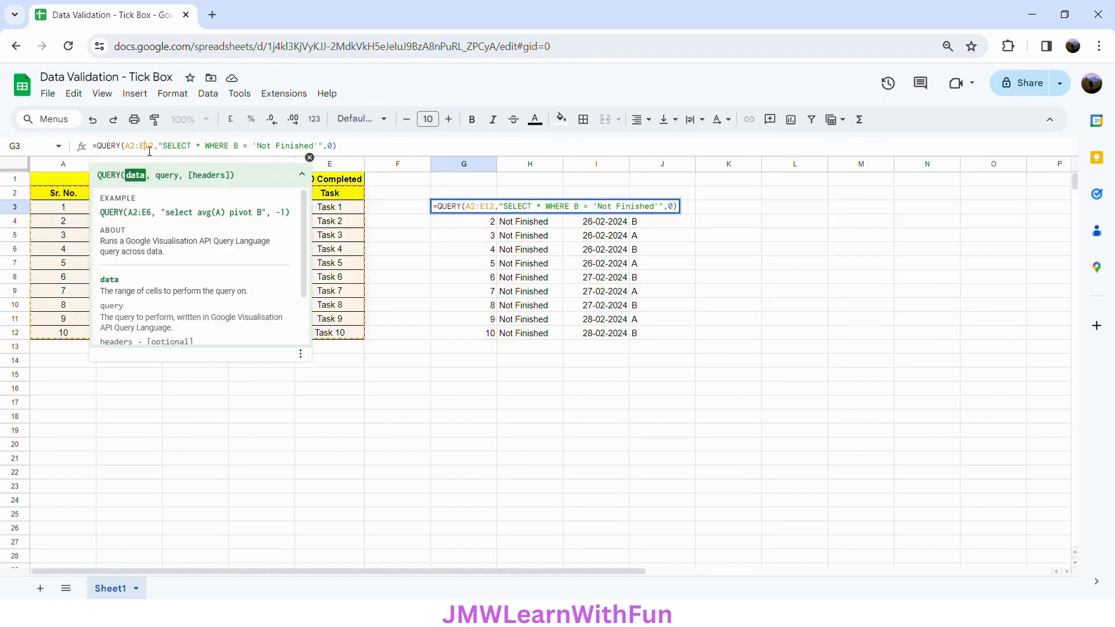
key(Return)
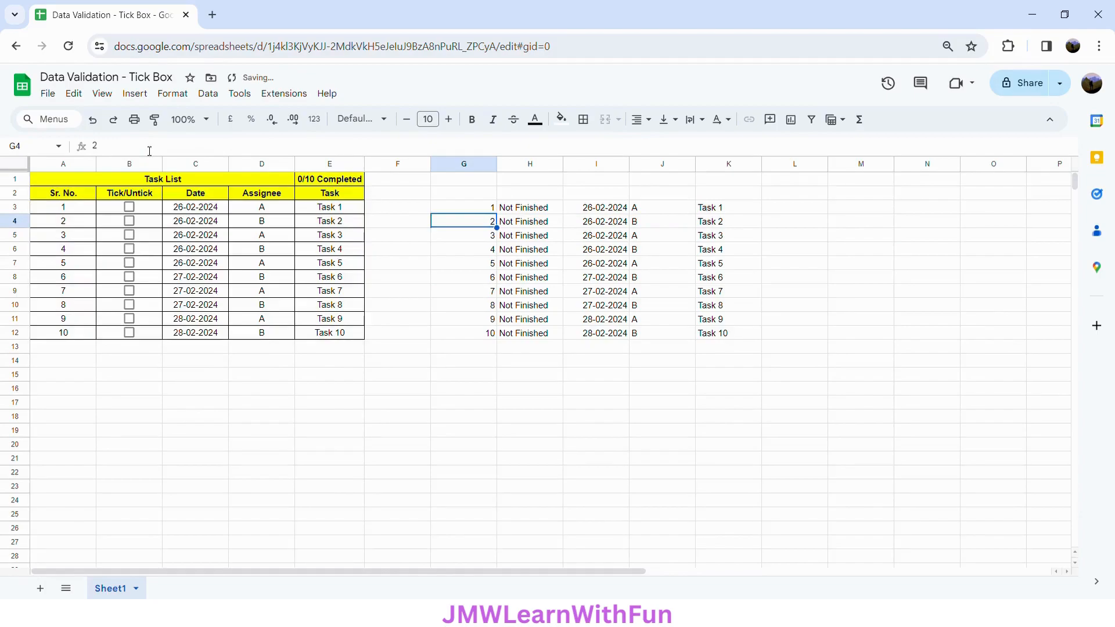
- Copy the header row A2:E2 and paste it above the query output, starting at cell G2
click(70, 196)
shift+click(347, 195)
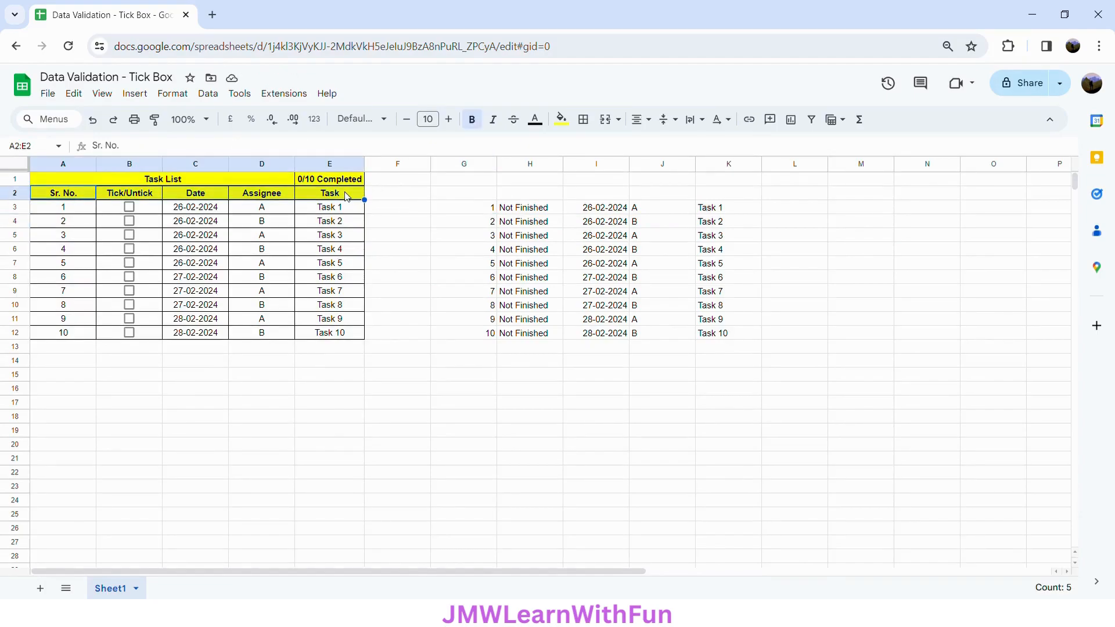
key(ctrl+c)
click(475, 194)
key(ctrl+v)
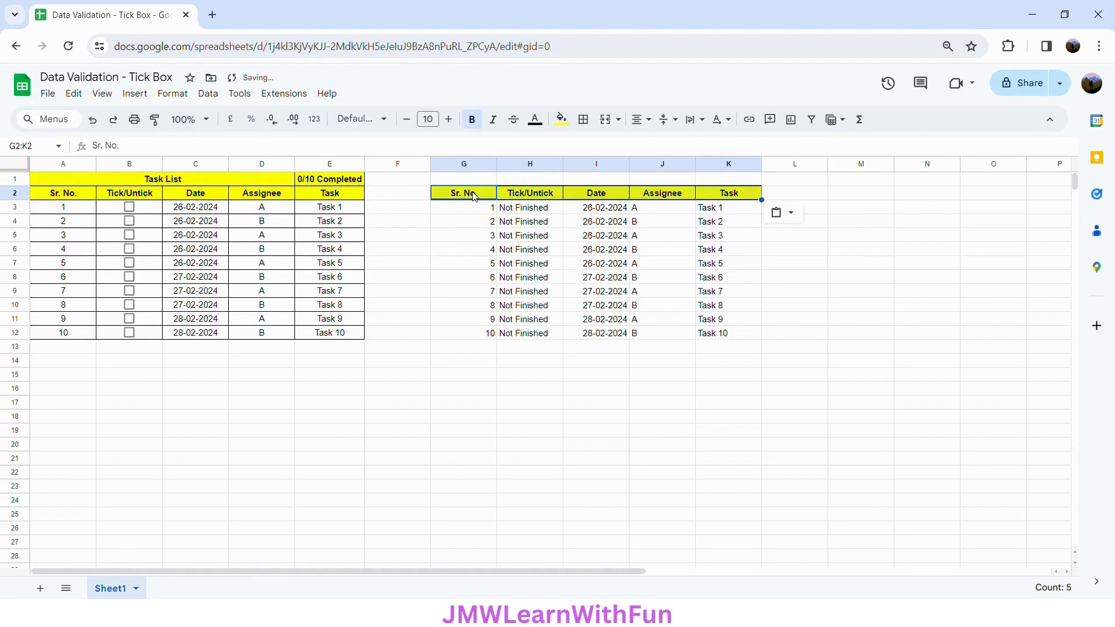
- Merge cells G1:K1 above the copied headers and enter the title "Not Finished Tasks" in them
click(473, 182)
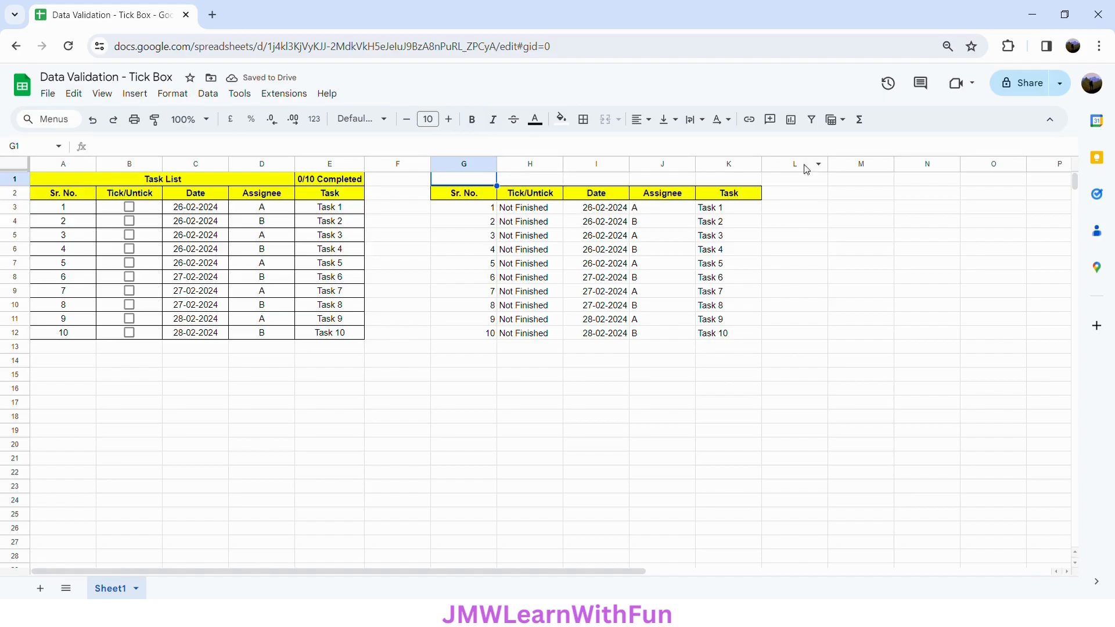
shift+click(741, 183)
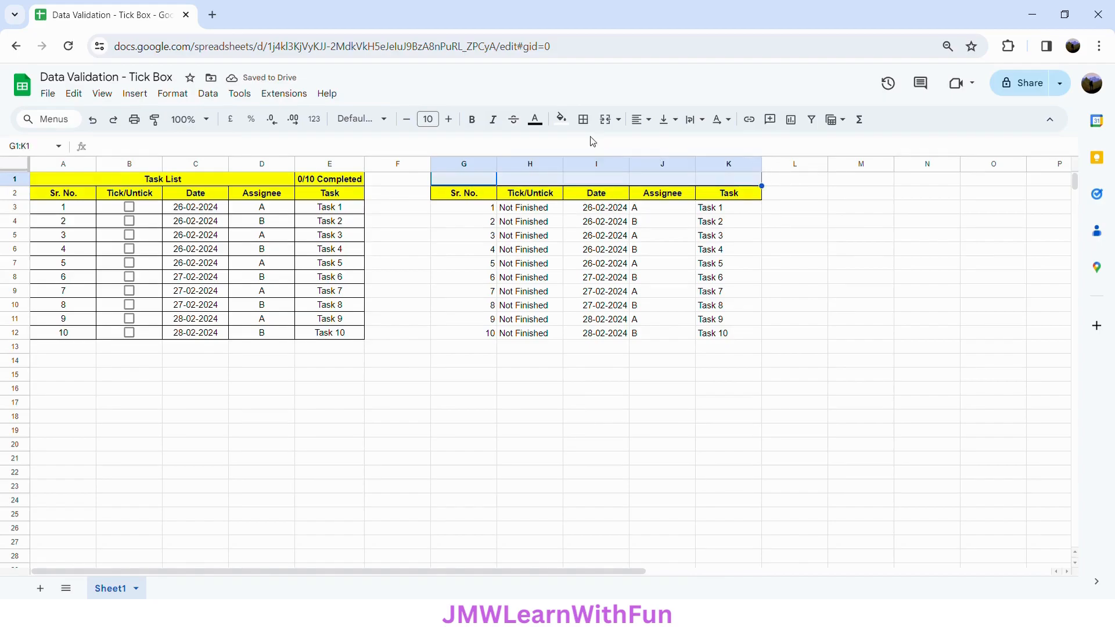
click(606, 120)
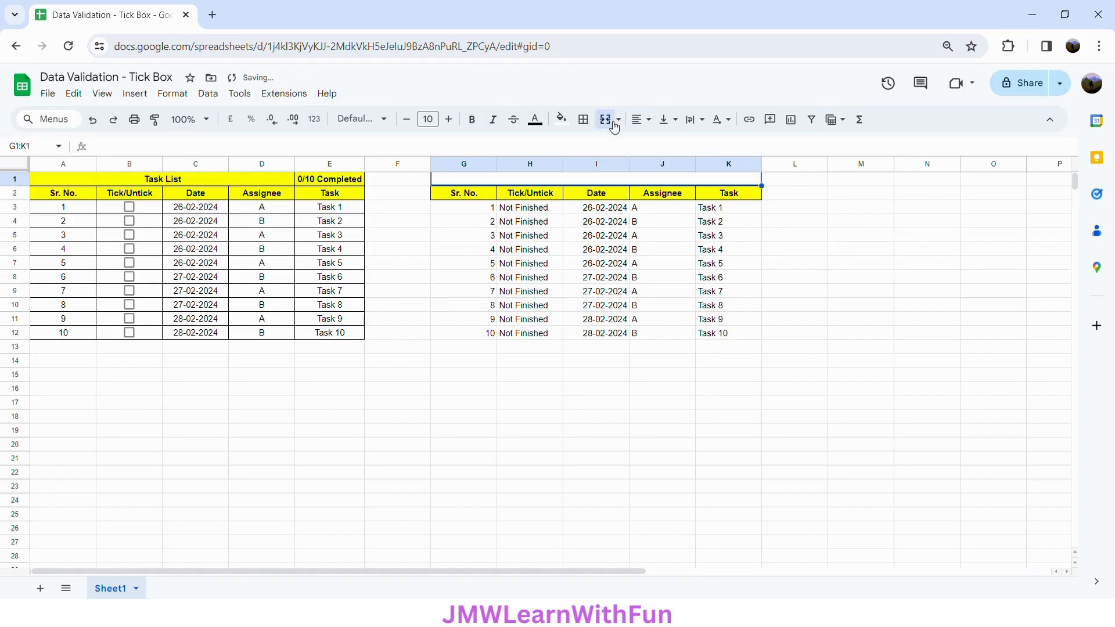
text(No)
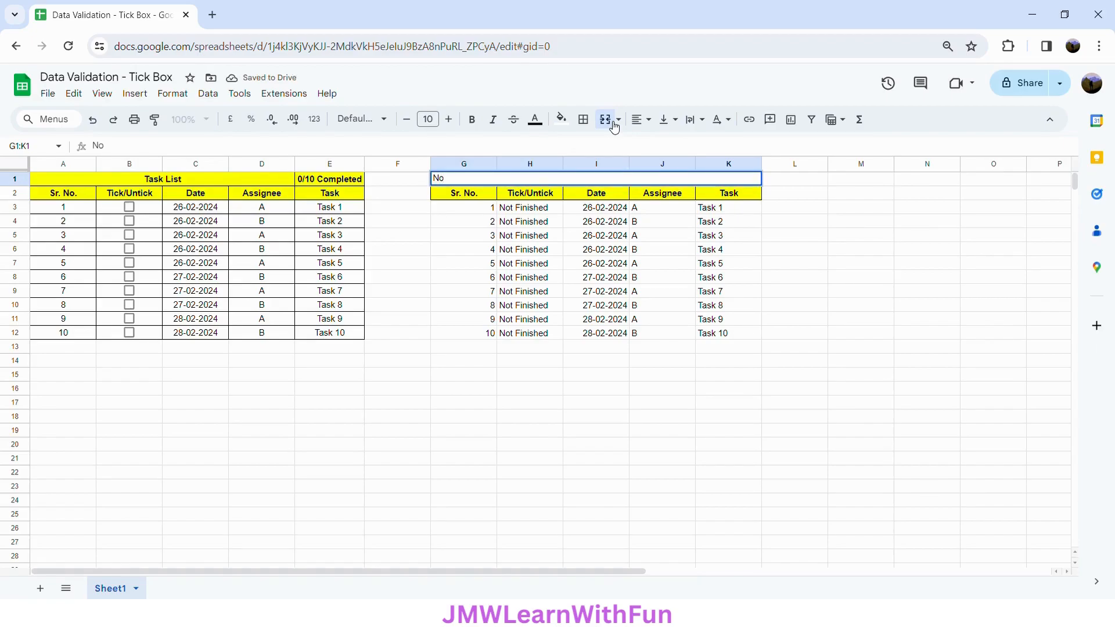
text(t Finished Tasks)
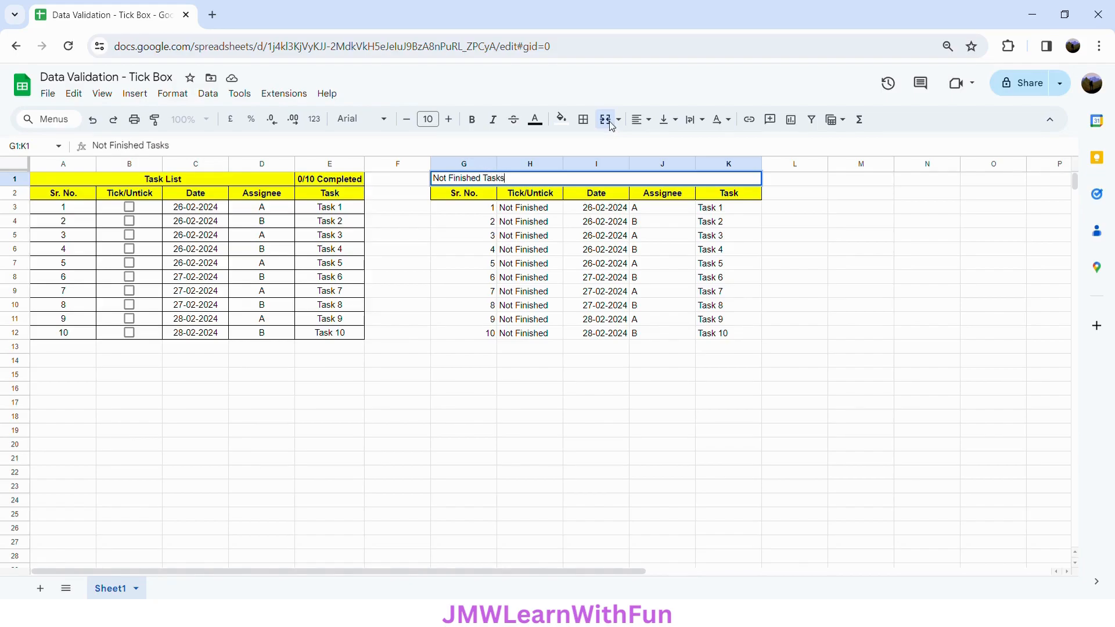
key(Return)
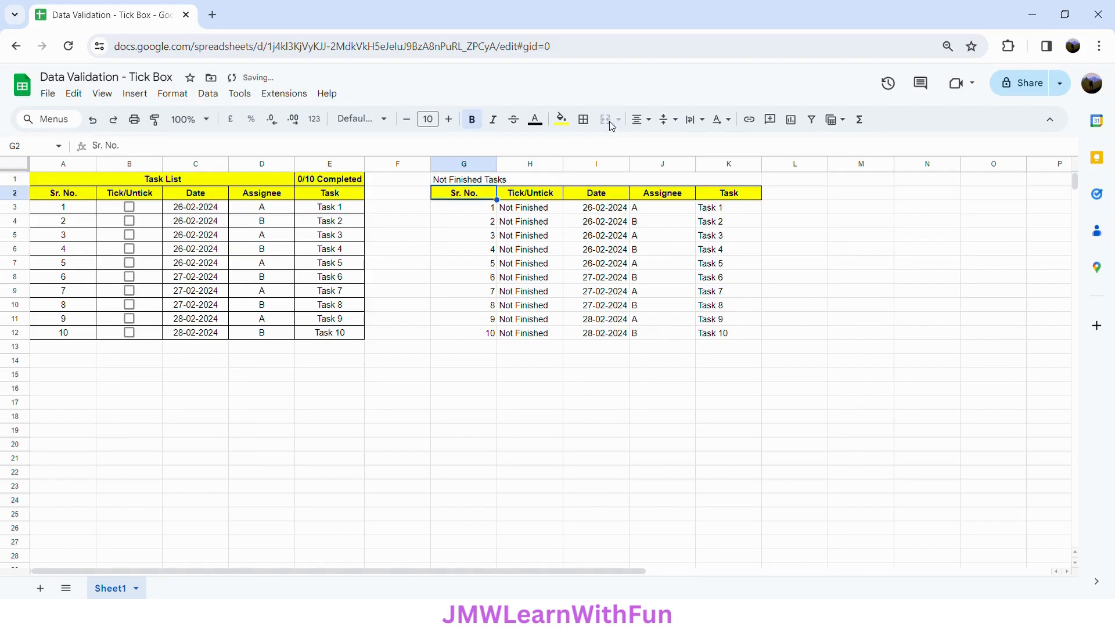
- Format the merged G1:K1 title with a yellow fill, bold text, and horizontal centre and vertical middle alignment
click(514, 179)
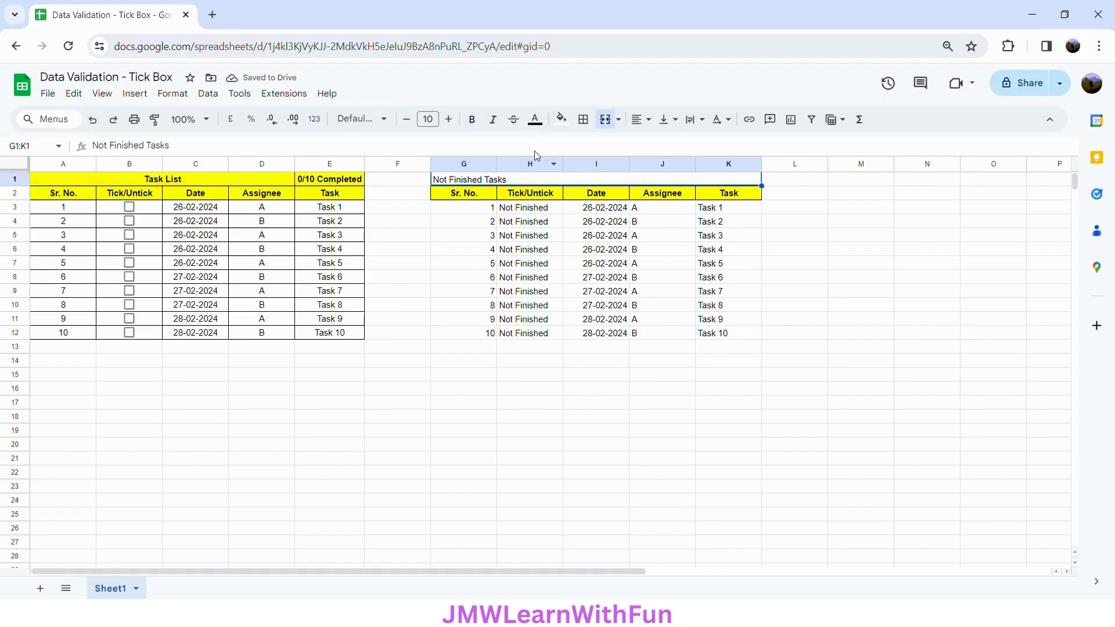
click(561, 119)
click(608, 180)
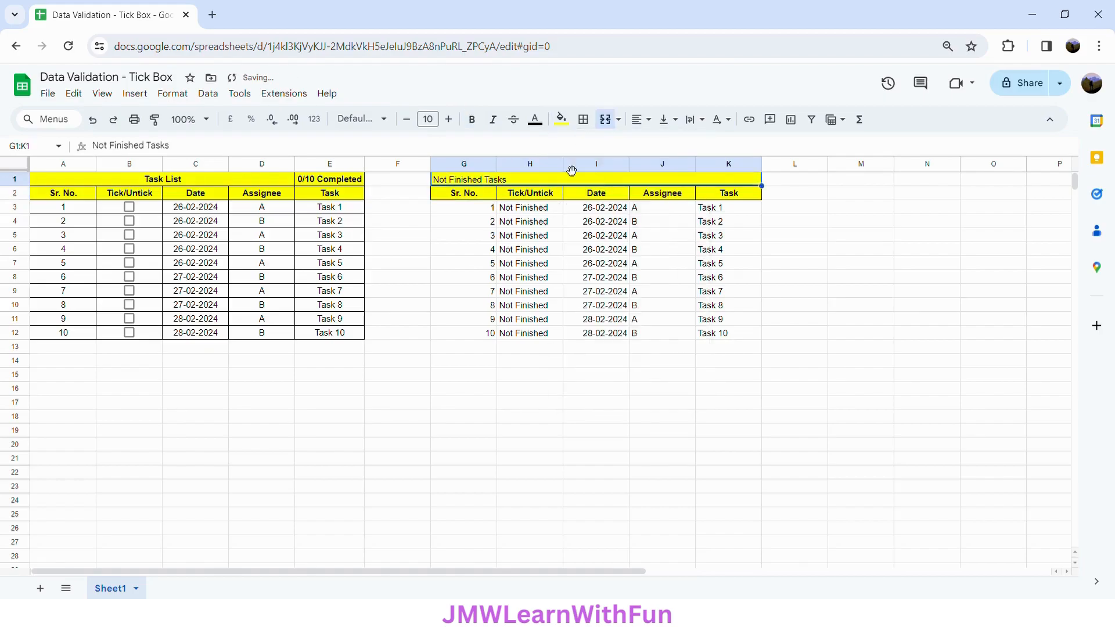
click(473, 120)
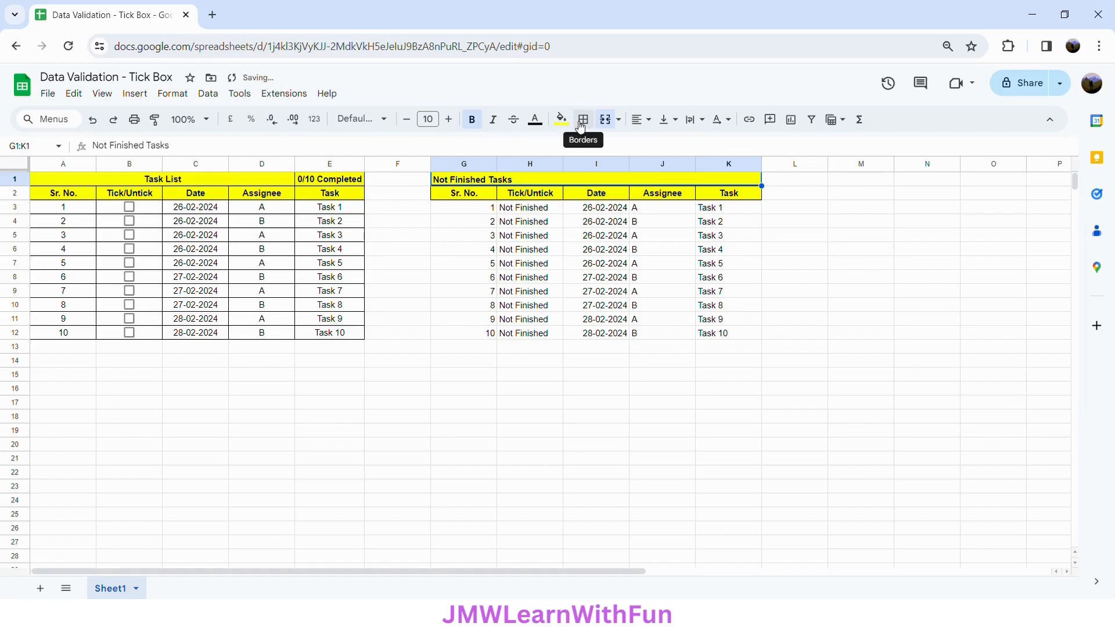
click(583, 119)
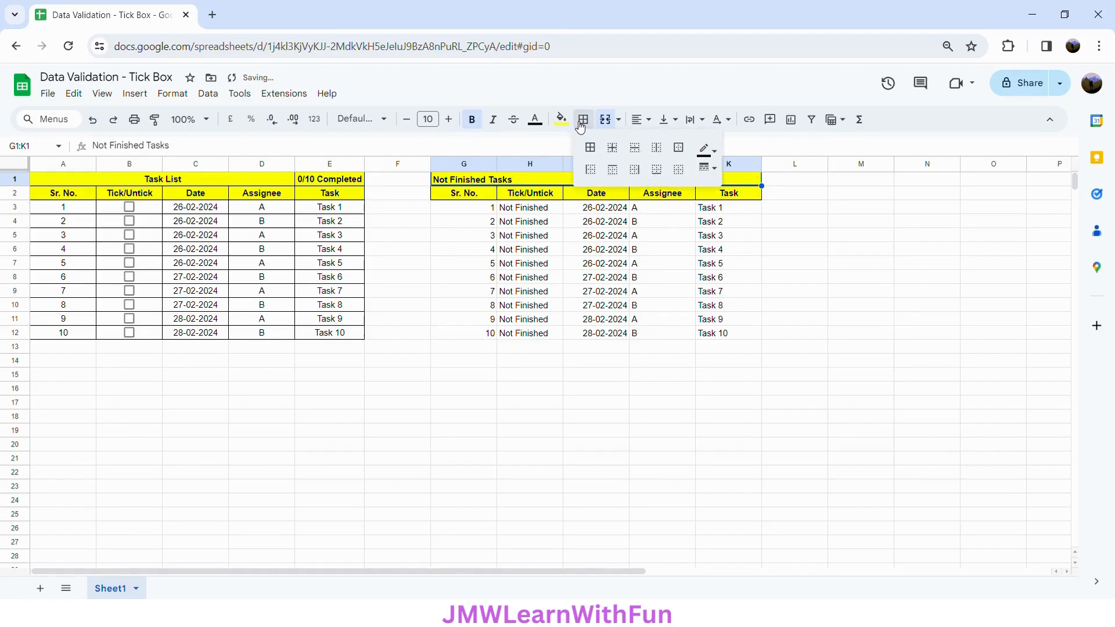
click(646, 120)
click(662, 144)
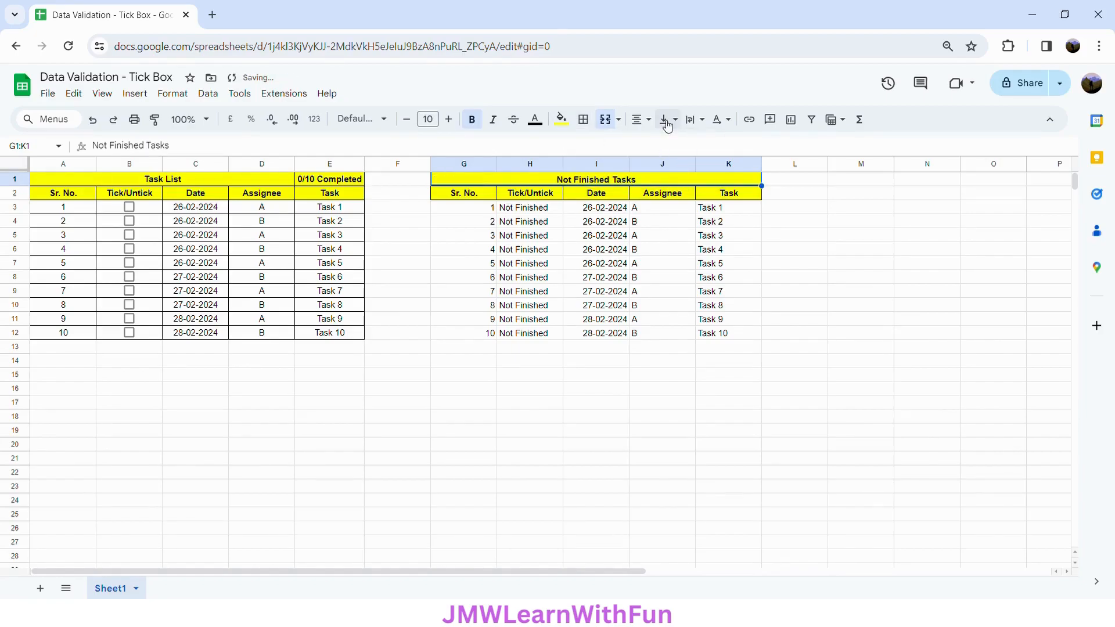
click(666, 120)
click(688, 144)
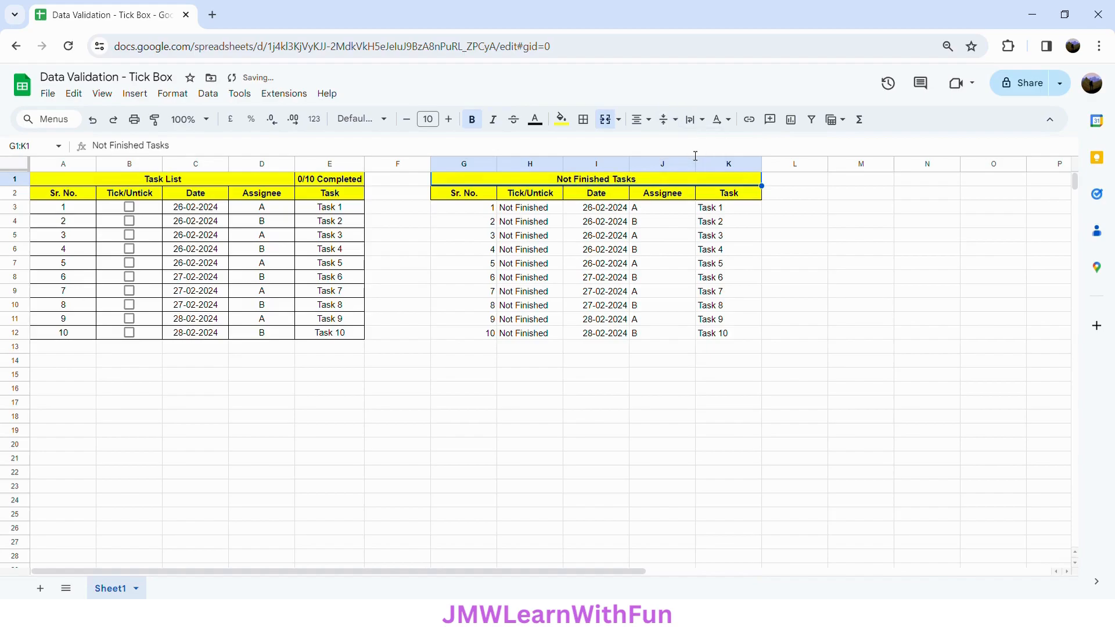
- Centre the query output G3:K12 horizontally and vertically and apply borders to all of its cells
click(464, 210)
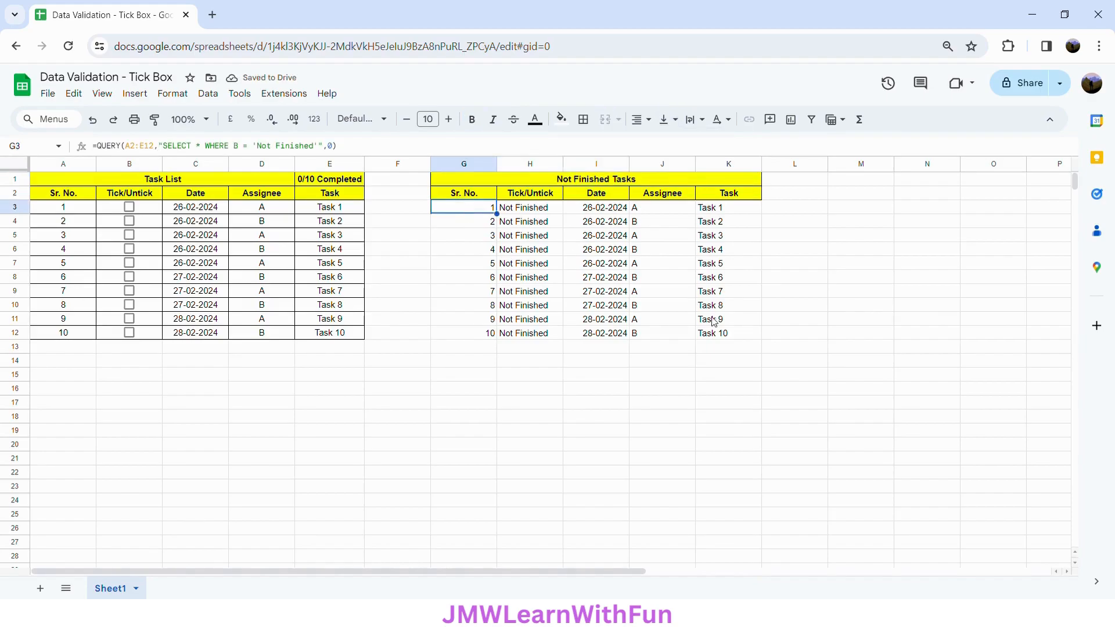
shift+click(731, 335)
click(639, 120)
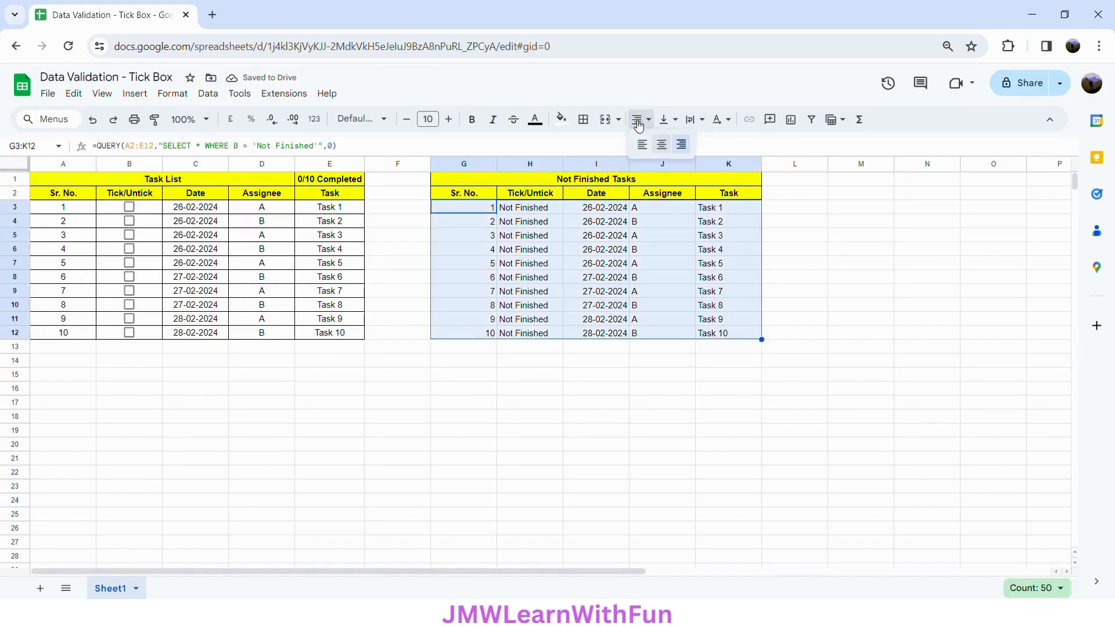
click(662, 143)
click(668, 120)
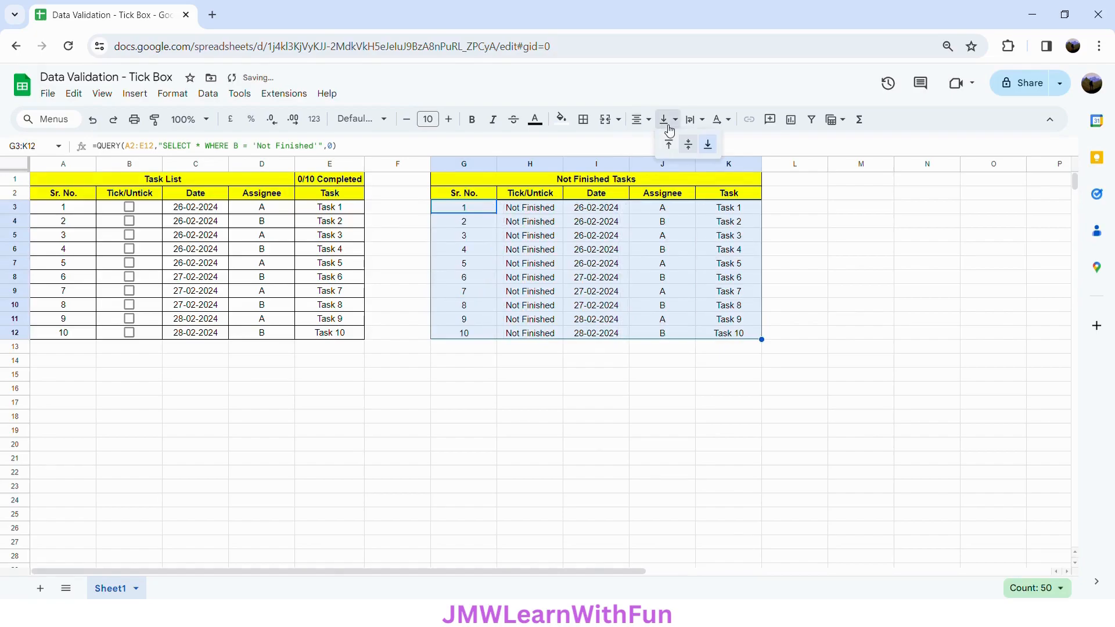
click(687, 143)
click(585, 120)
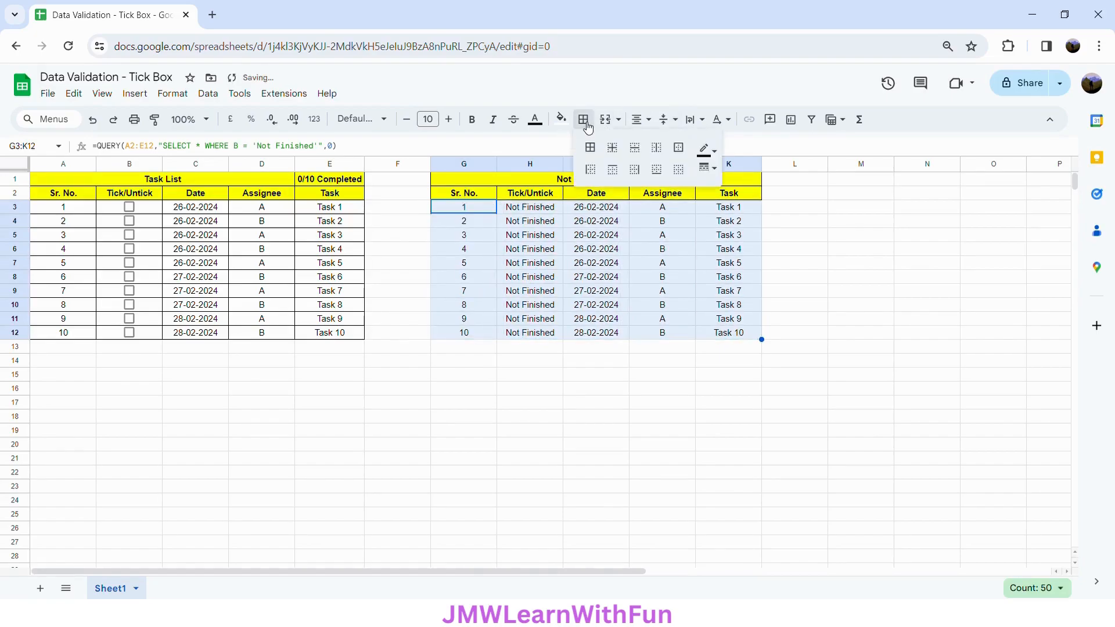
click(590, 147)
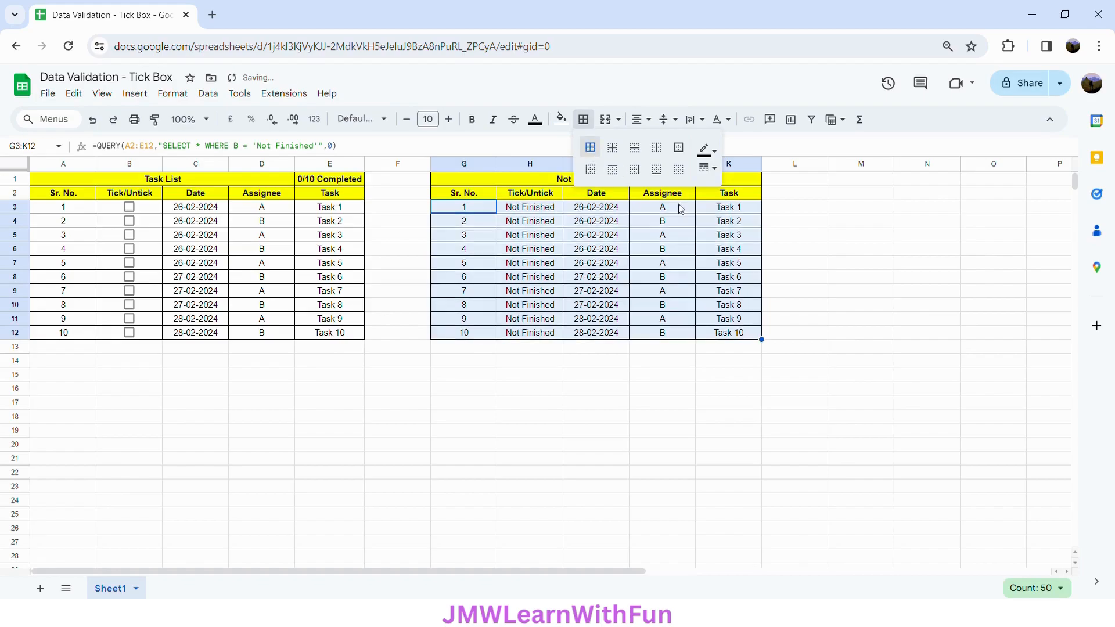
- Extend the centre and middle alignment and the all-cell borders to the empty range G13:K23 below the query output
click(464, 346)
drag(745, 471, 745, 491)
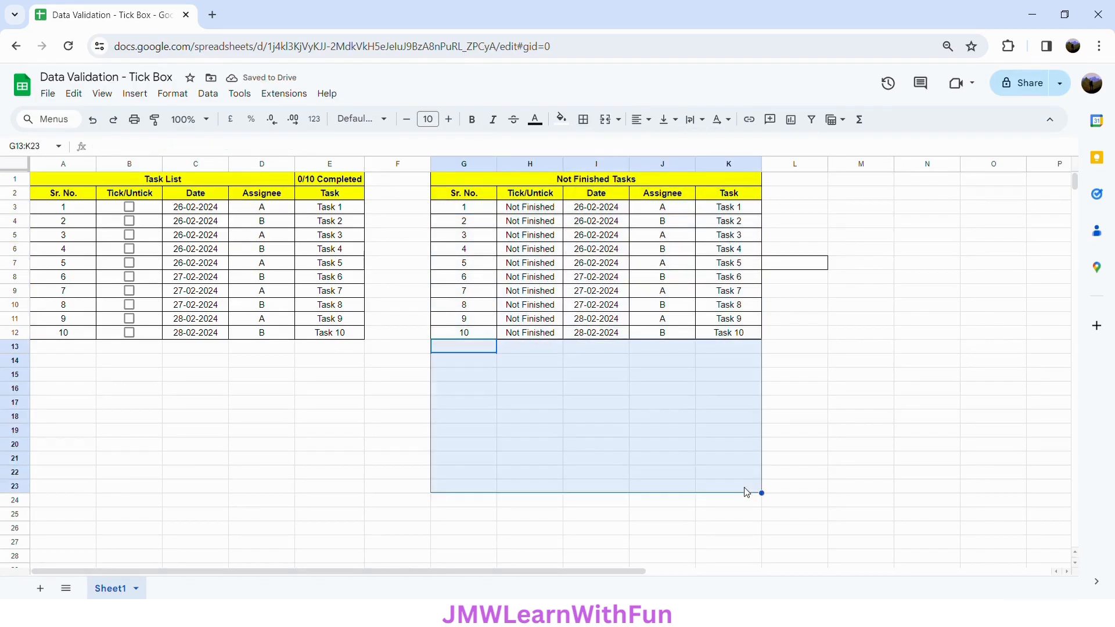
click(636, 121)
click(659, 144)
click(666, 120)
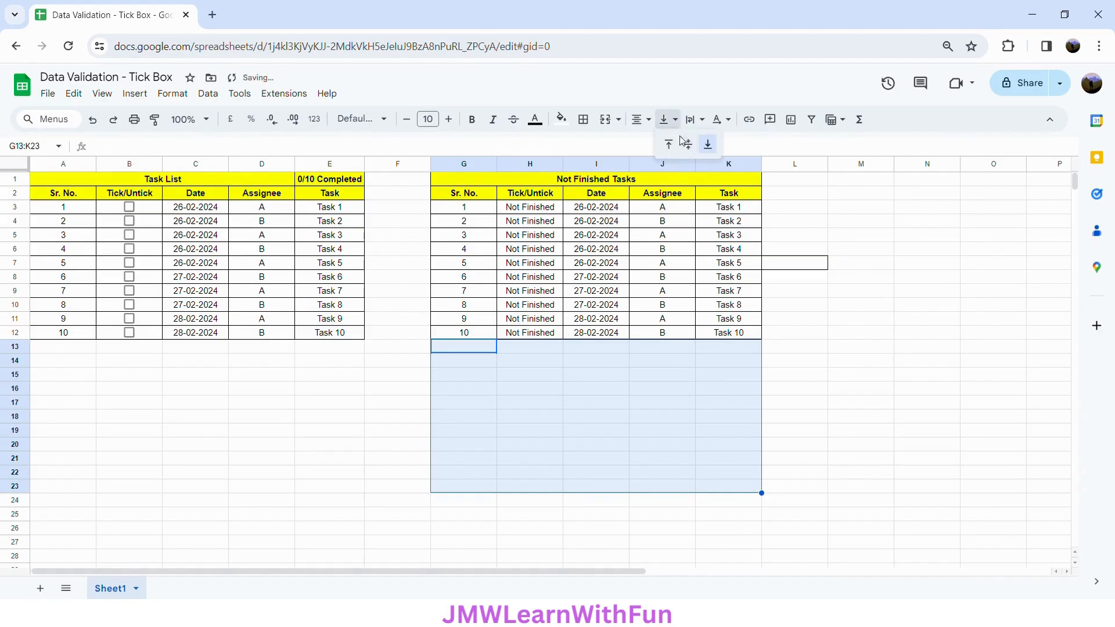
click(685, 143)
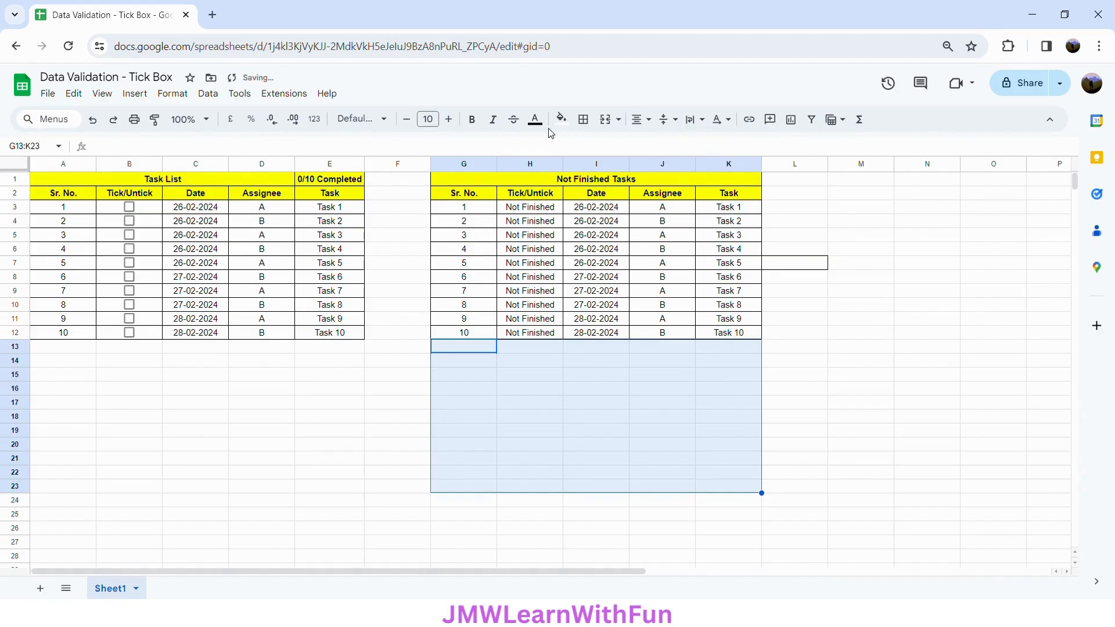
click(583, 119)
click(597, 151)
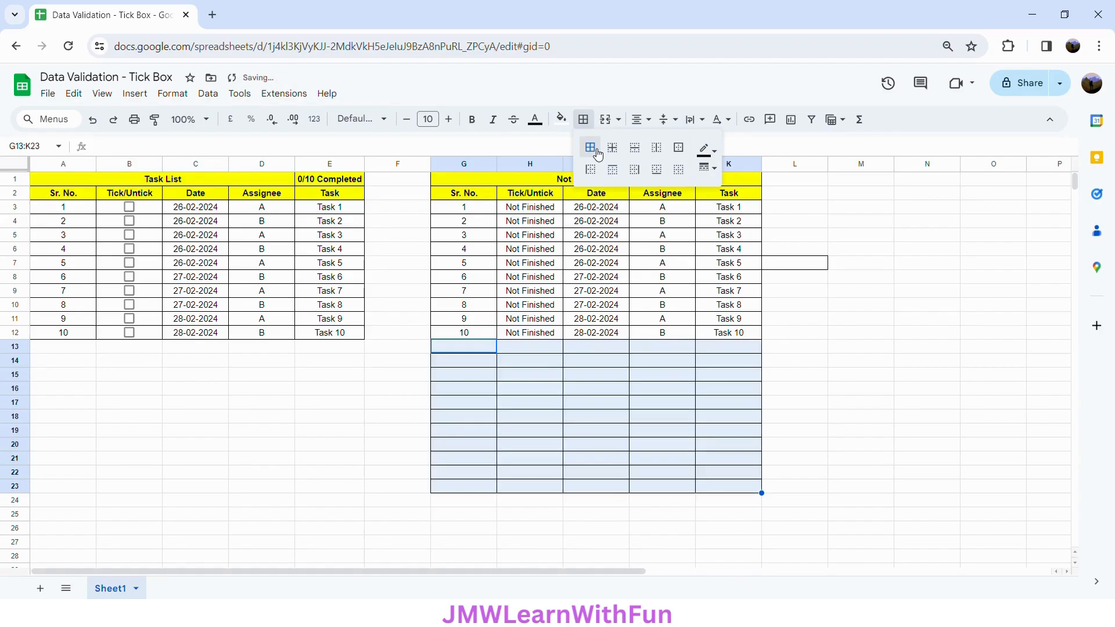
click(723, 375)
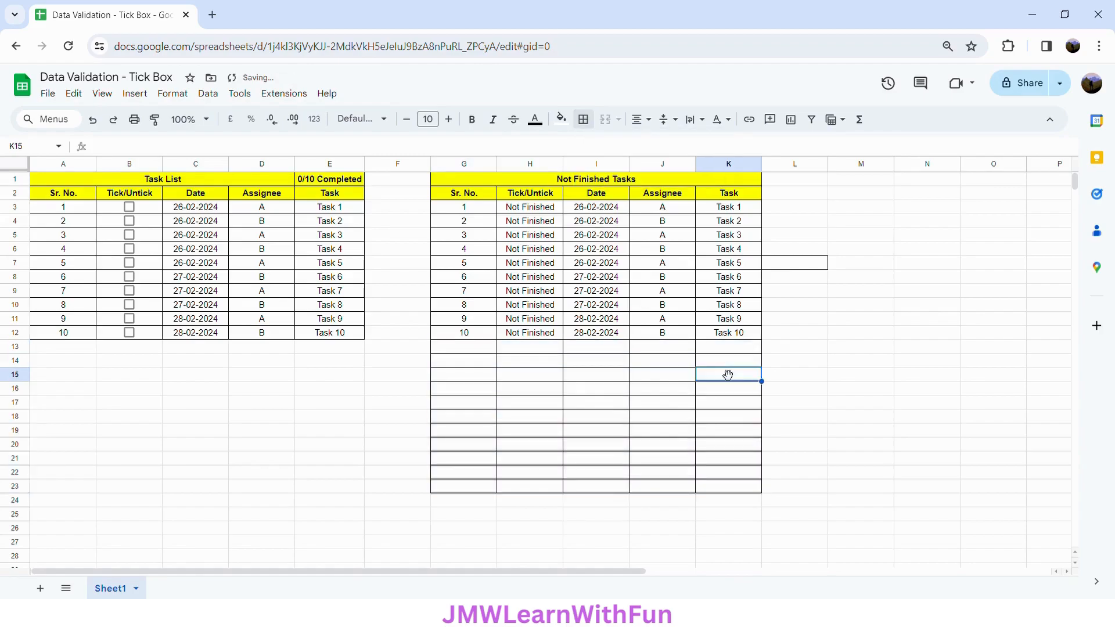
click(651, 180)
click(800, 182)
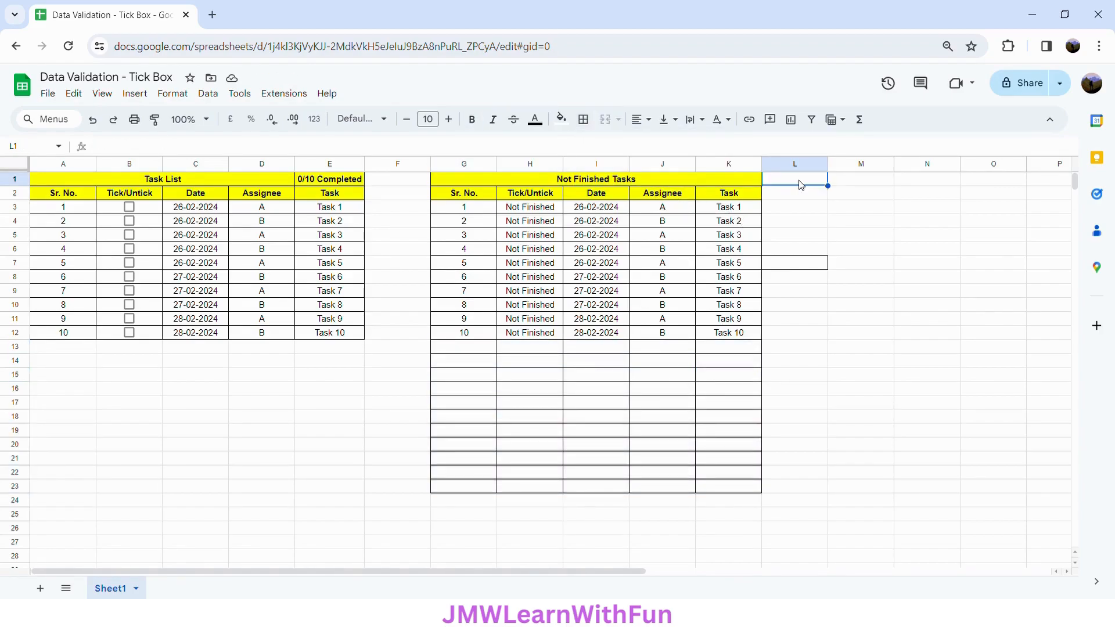
- Test the unfinished list by ticking Task 1, ticking and unticking Task 6, and ticking Task 8 in the task table
click(131, 212)
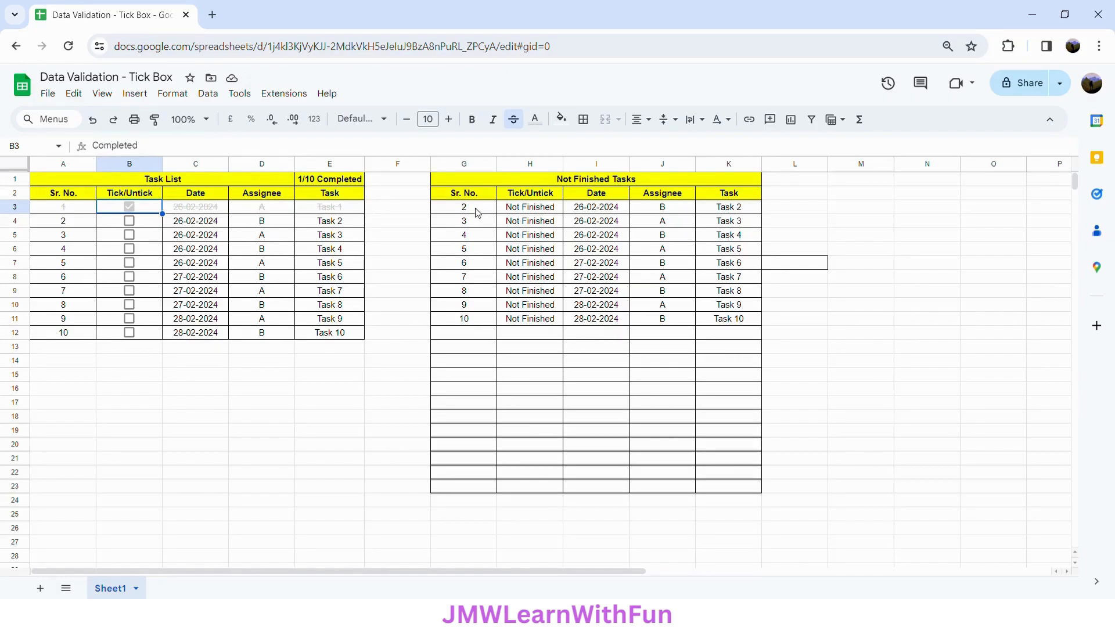
click(130, 277)
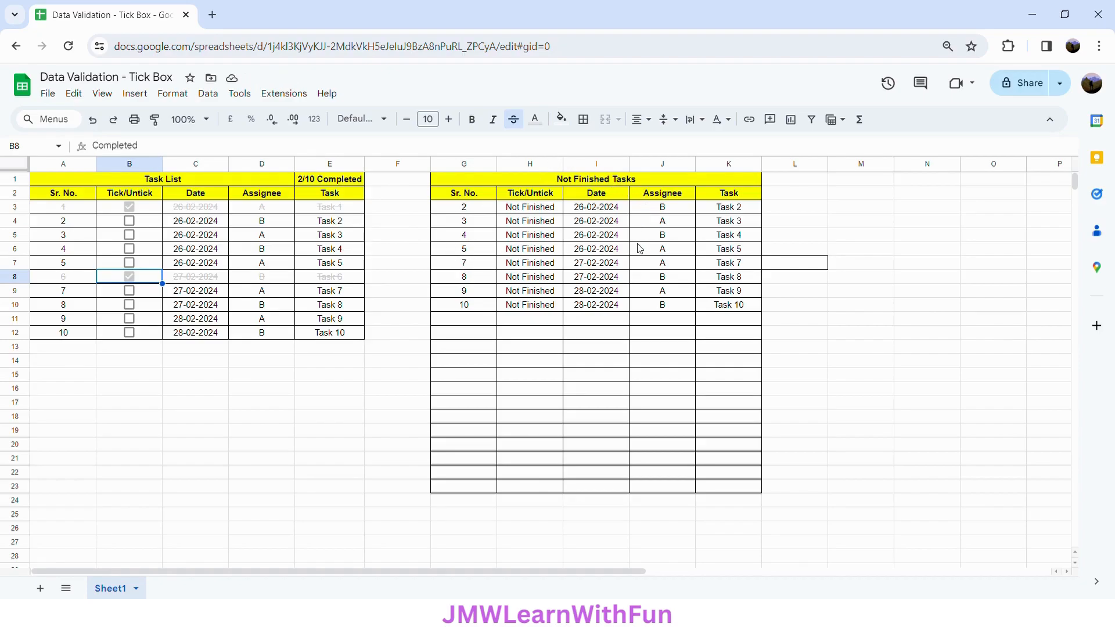
click(129, 277)
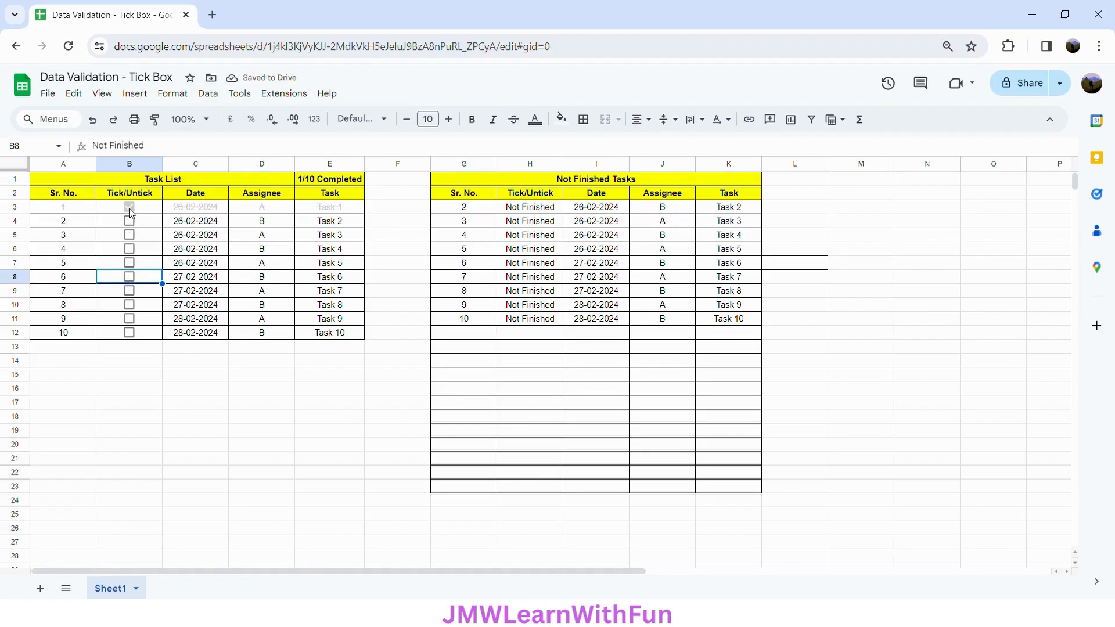
click(130, 305)
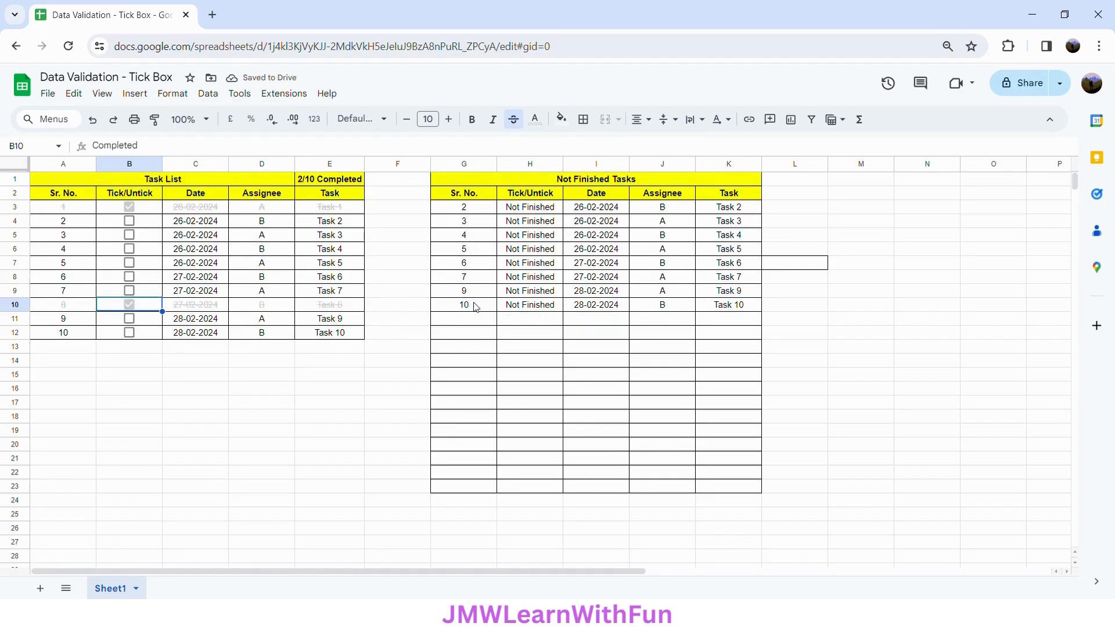
- Copy the title and header rows G1:K2 and paste them beside the unfinished list, starting at cell L1
click(747, 184)
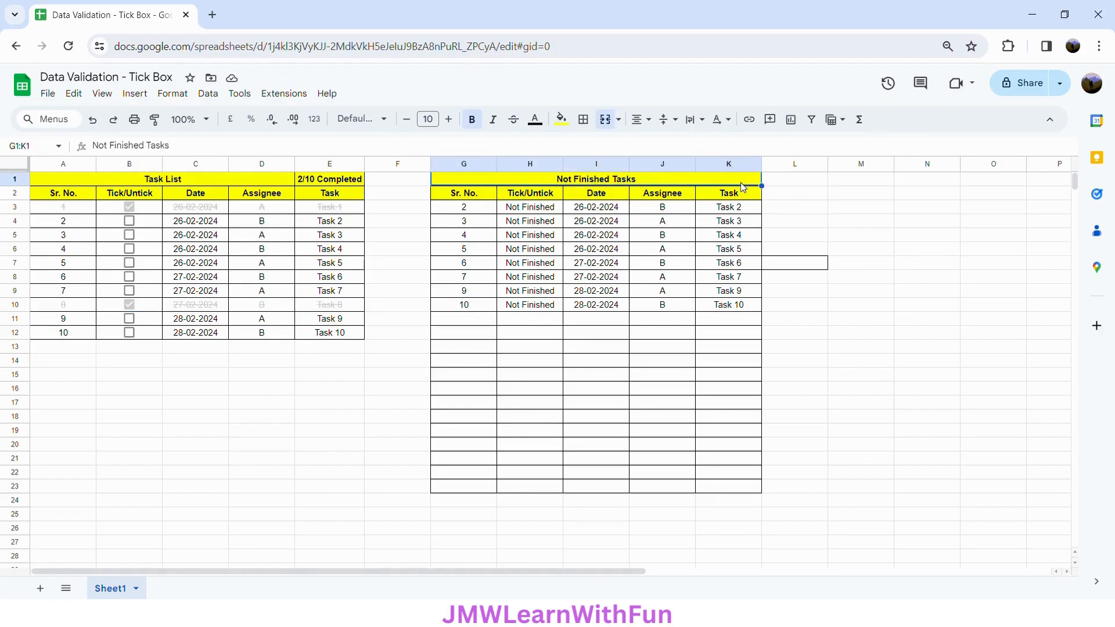
shift+click(740, 196)
key(ctrl+c)
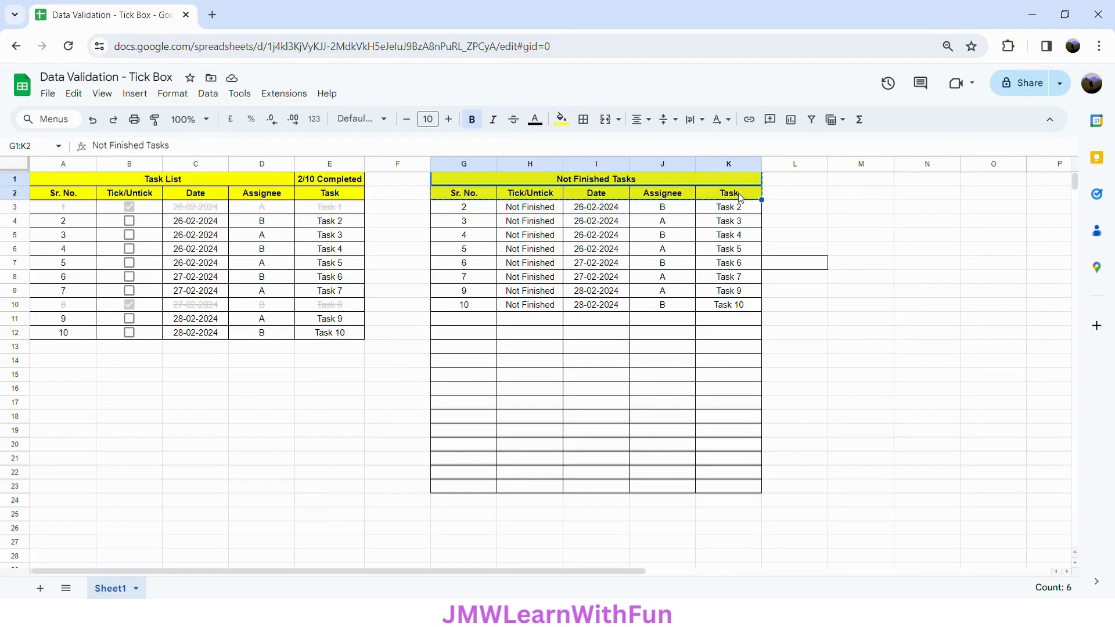
click(809, 185)
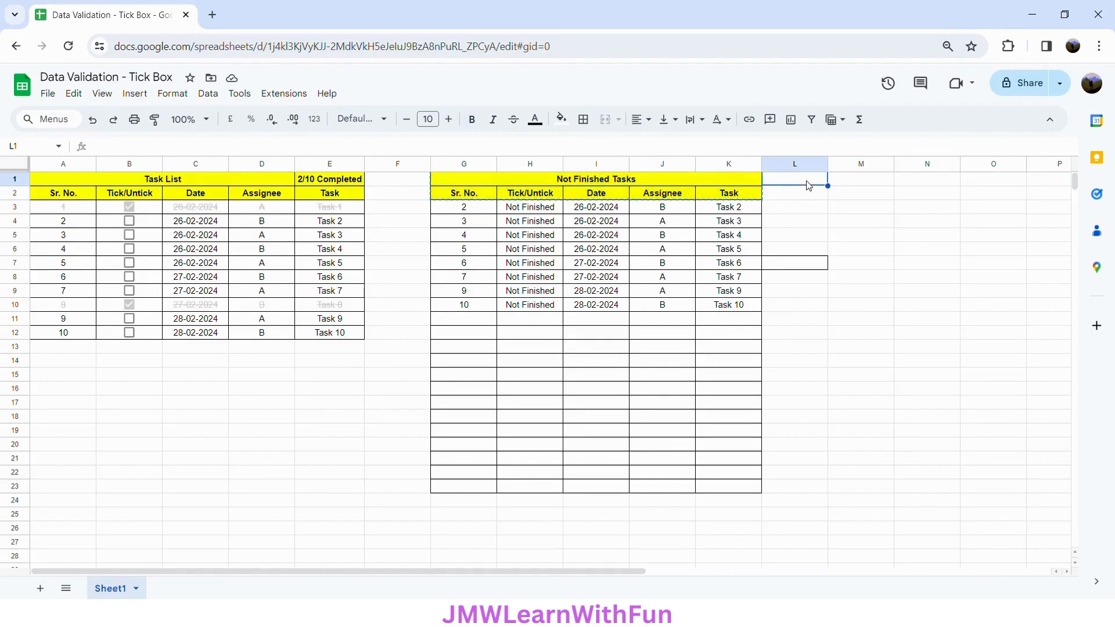
key(ctrl+v)
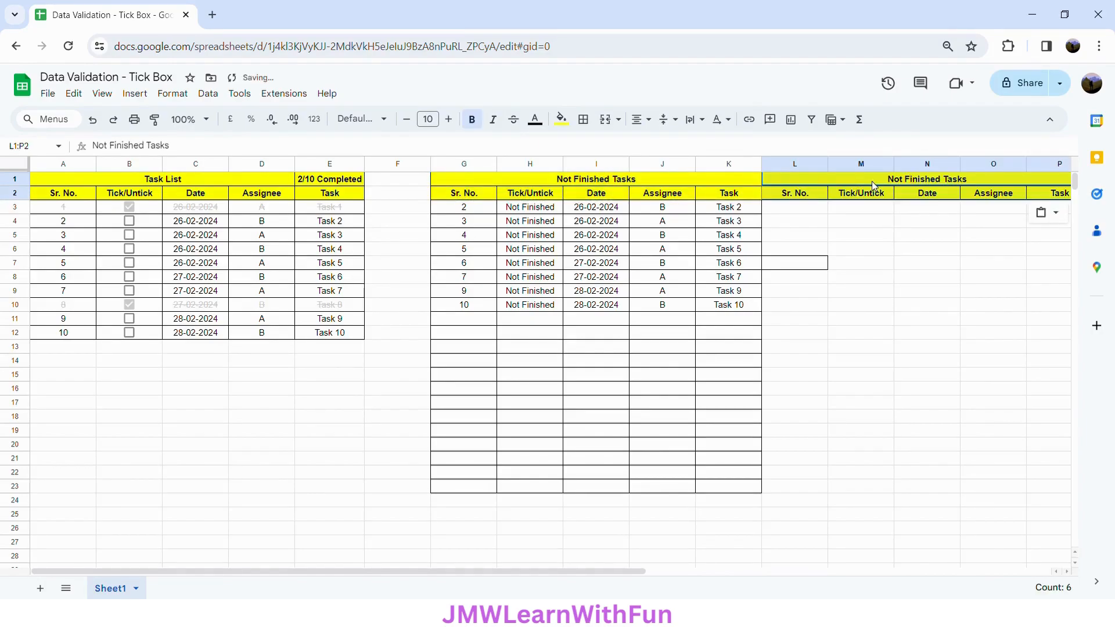
- Change the pasted title in L1:P1 to "Completed Tasks"
click(872, 181)
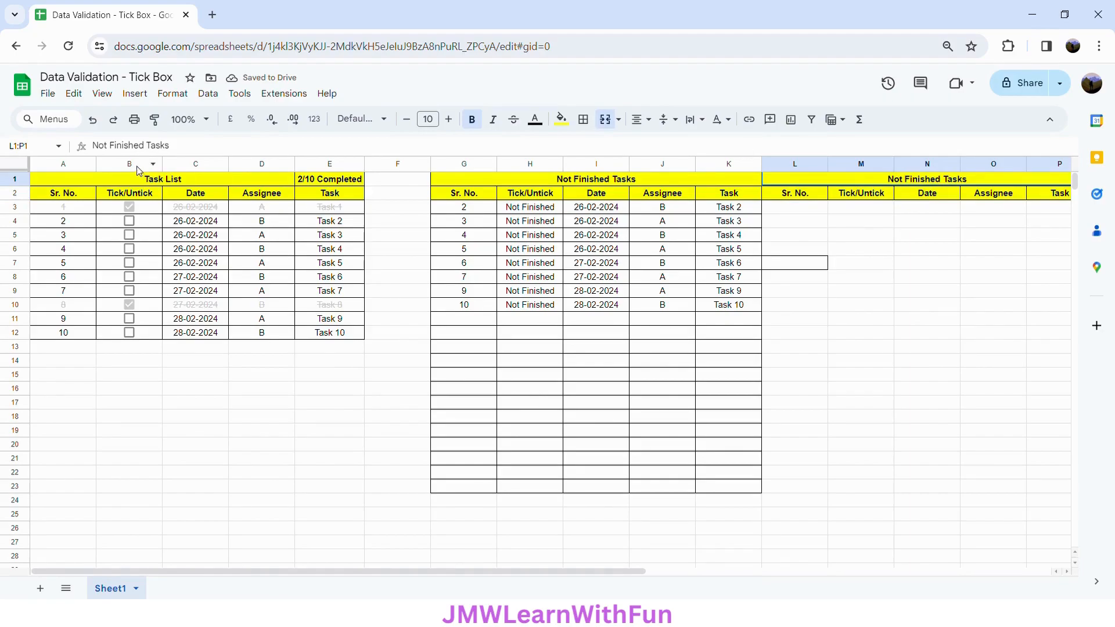
drag(143, 146, 90, 148)
text(Completed)
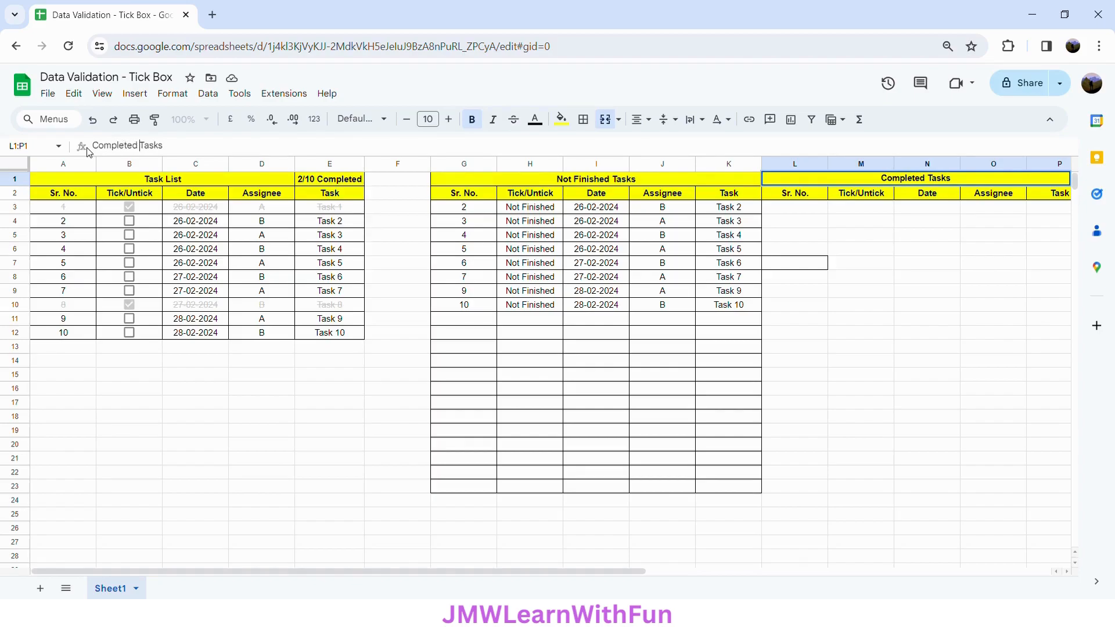
key(Return)
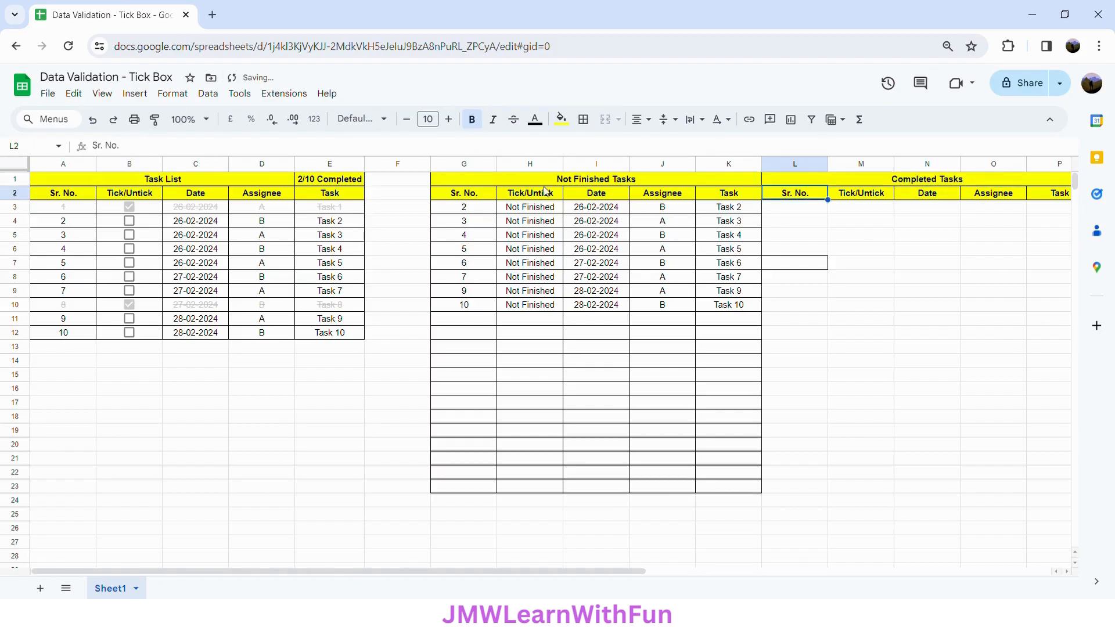
click(447, 222)
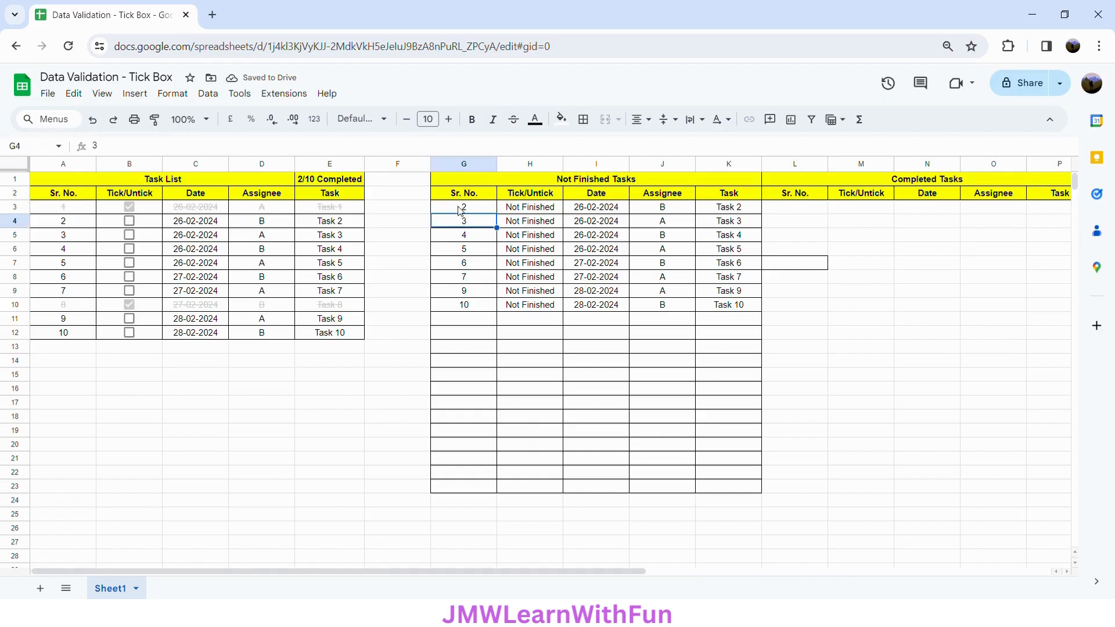
- Copy the QUERY formula from G3 and paste it into L3, the first cell of the completed tasks list
click(459, 210)
drag(338, 146, 84, 157)
key(ctrl+c)
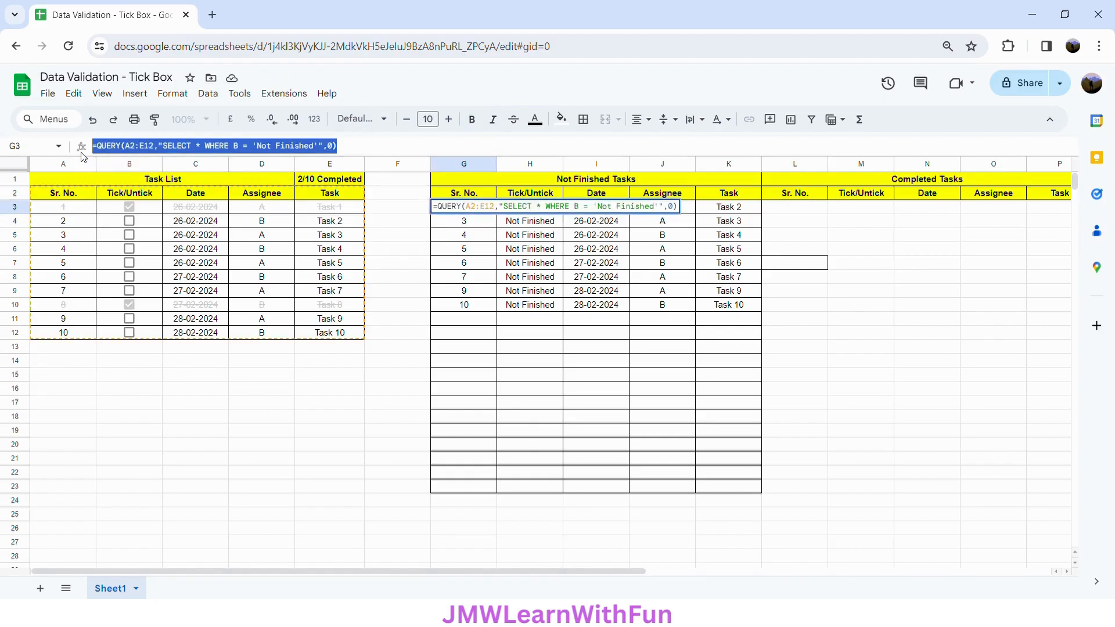
click(796, 216)
key(ctrl+v)
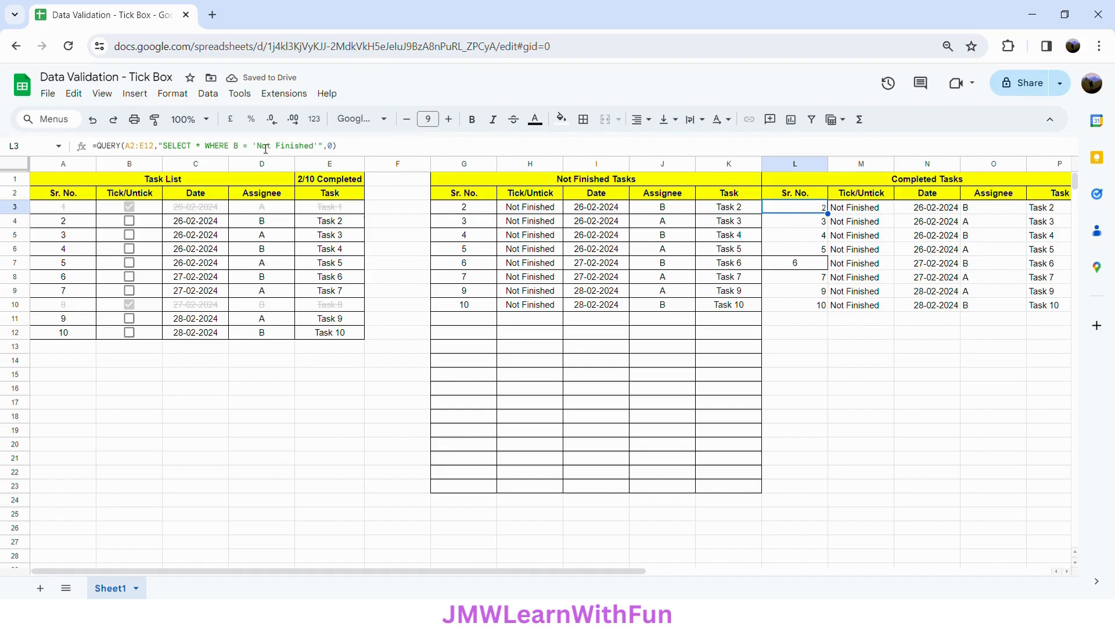
- Change the condition in the L3 QUERY formula to select rows WHERE B = 'Completed'
drag(259, 147, 318, 149)
text(Completed)
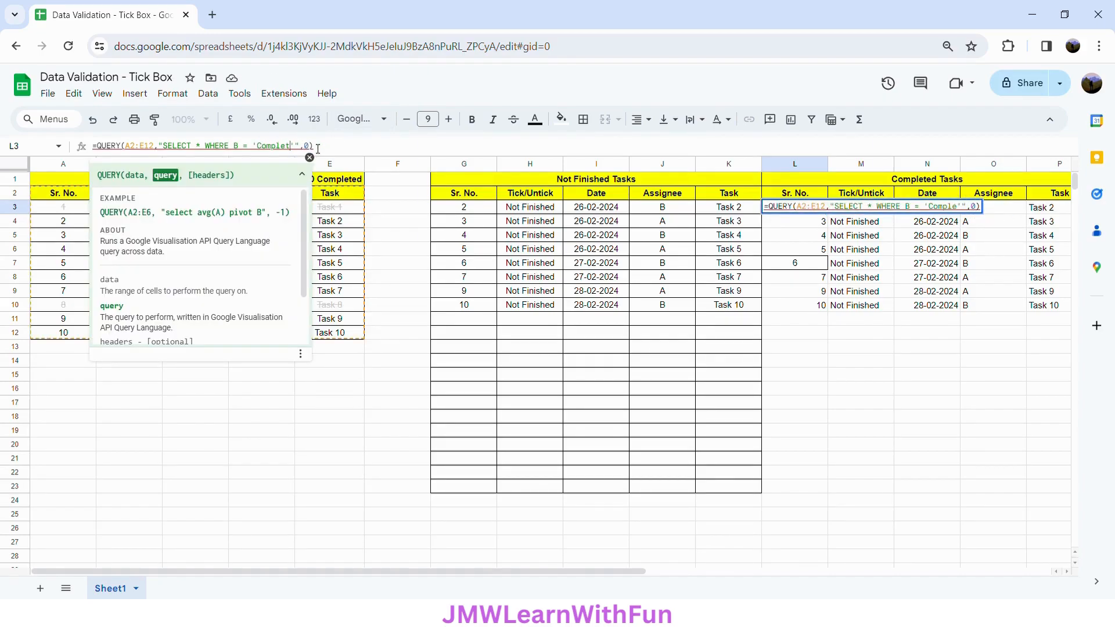
key(Return)
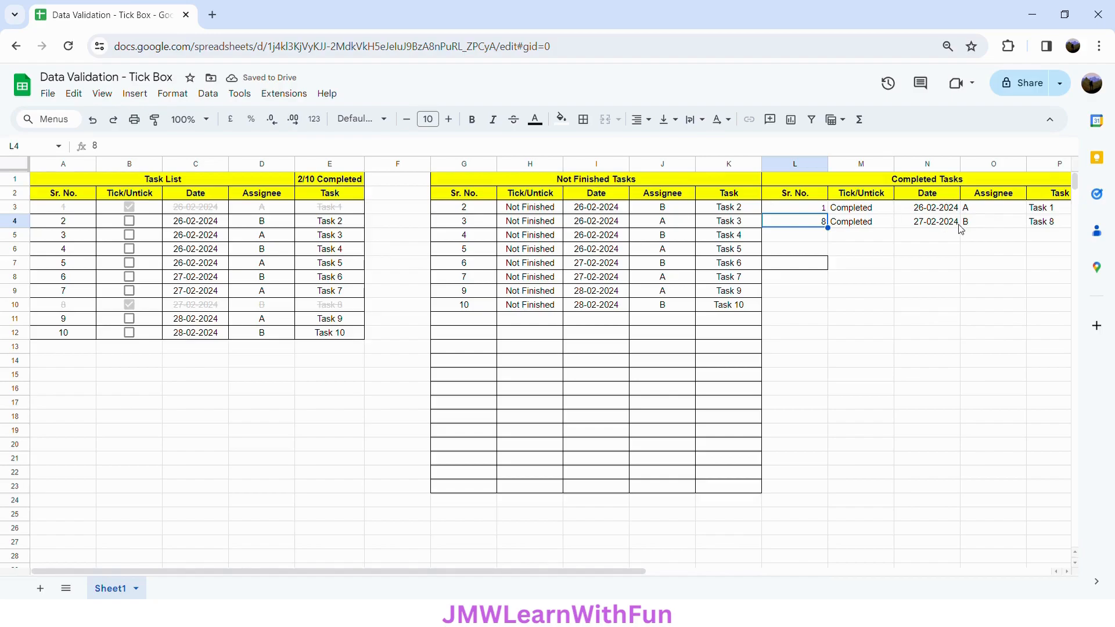
- Apply centre and middle alignment and all-cell borders to the completed tasks range L3:P23
click(818, 208)
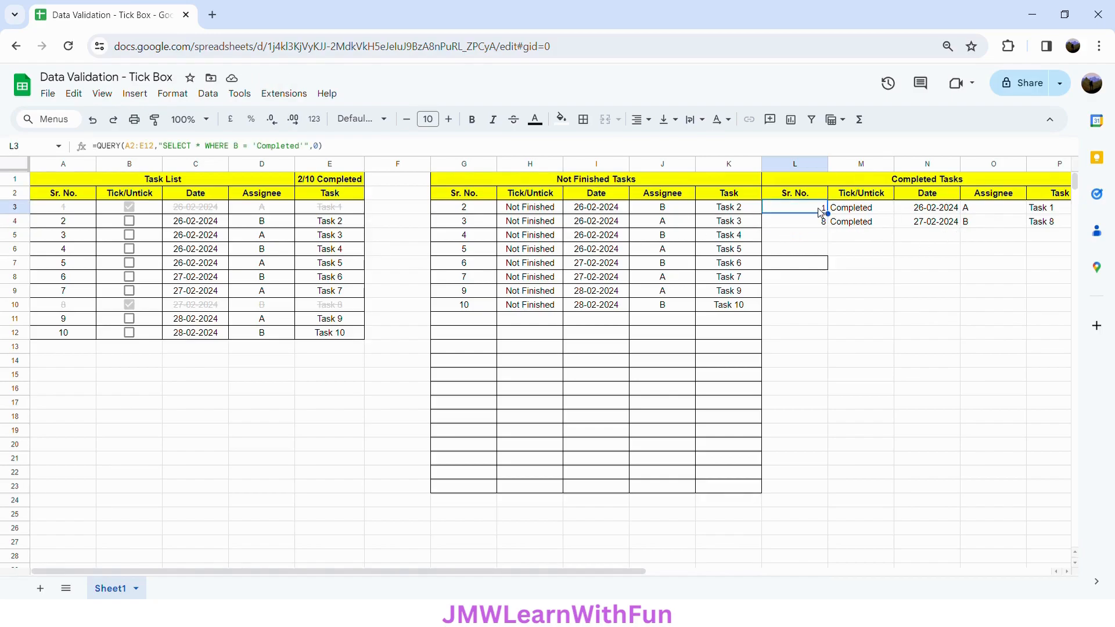
shift+click(1053, 492)
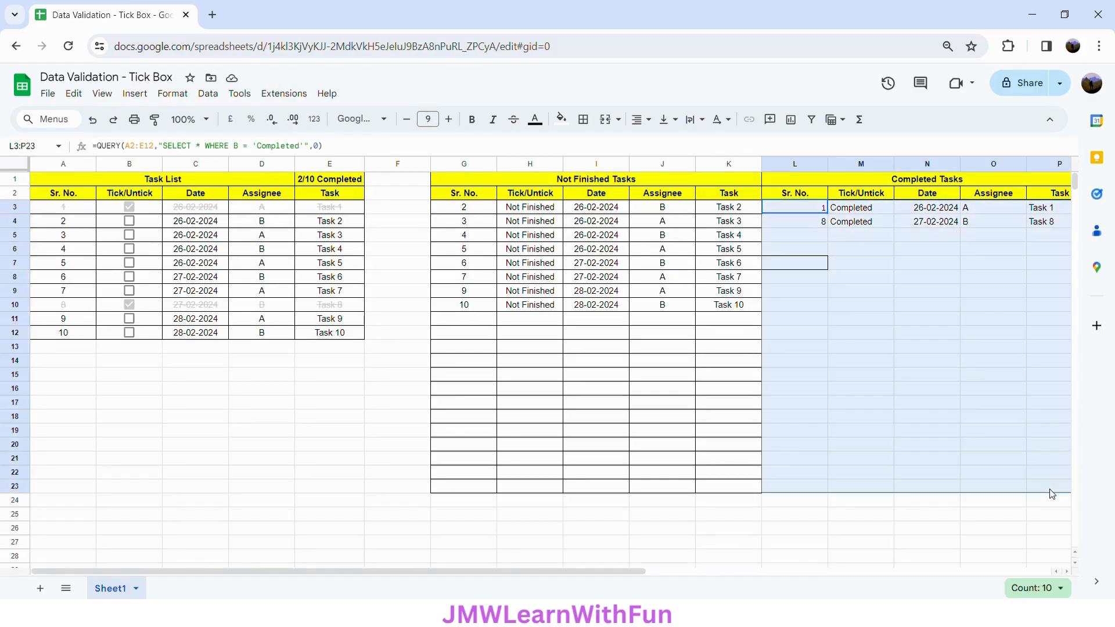
click(640, 119)
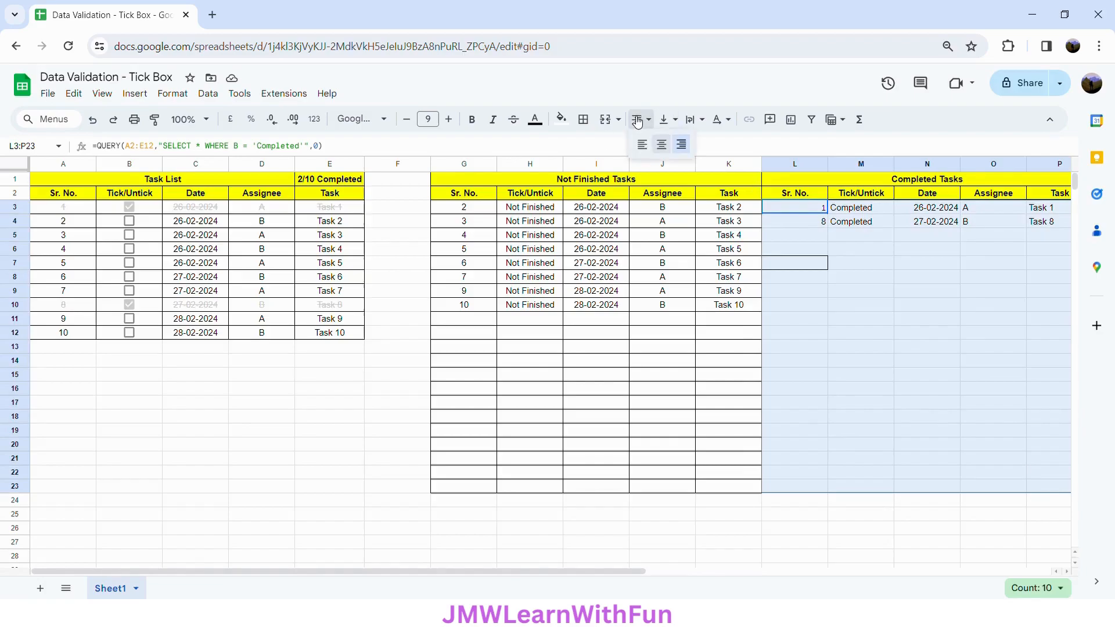
click(657, 142)
click(664, 119)
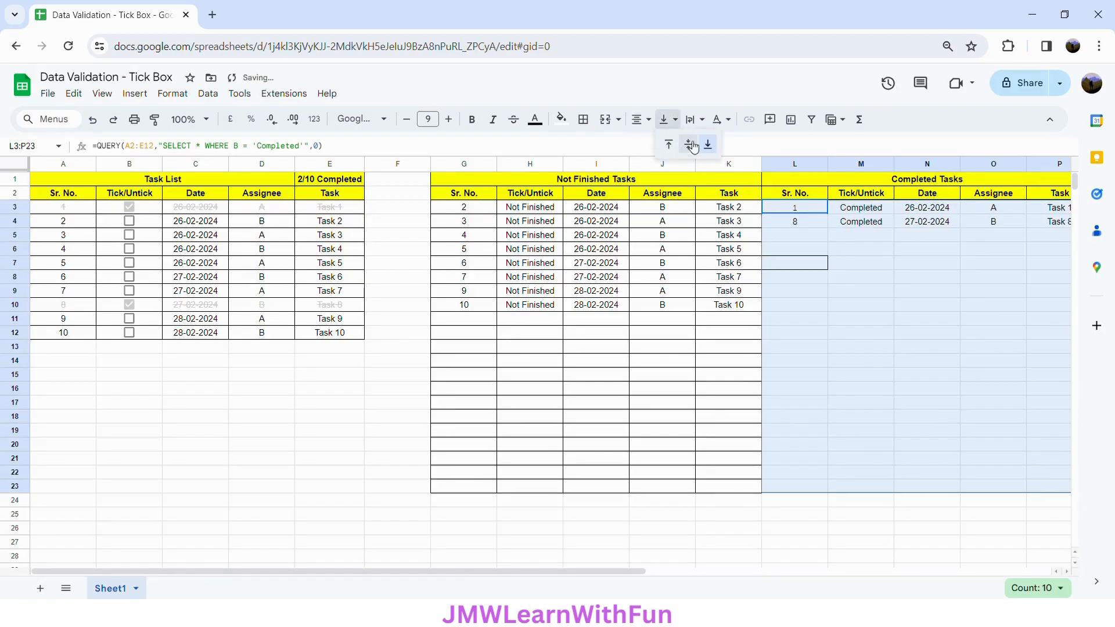
click(695, 145)
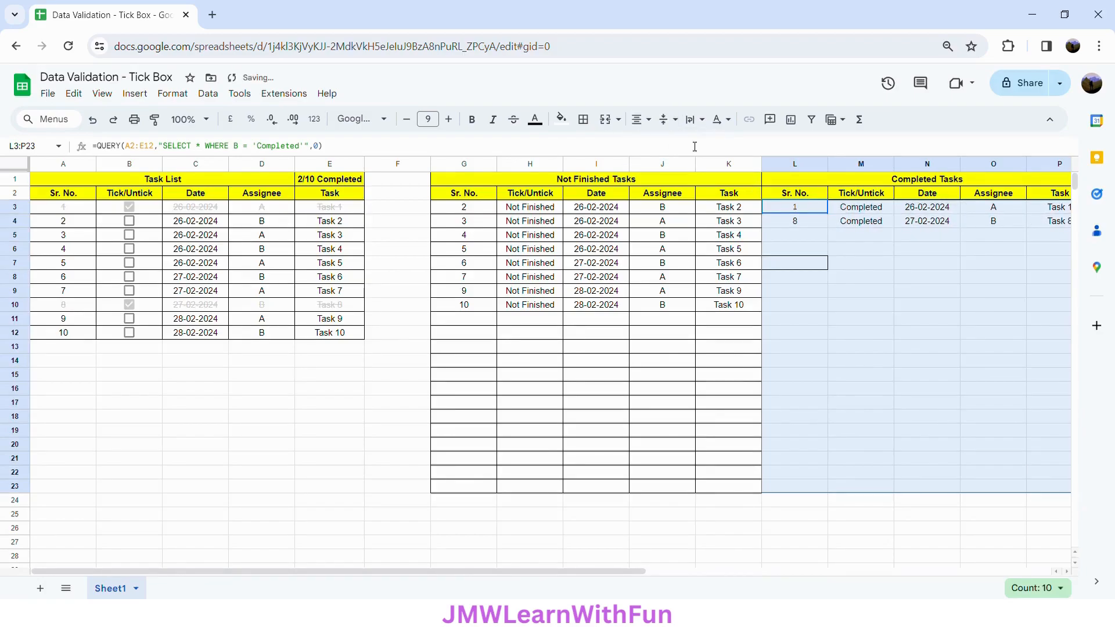
click(584, 119)
click(597, 149)
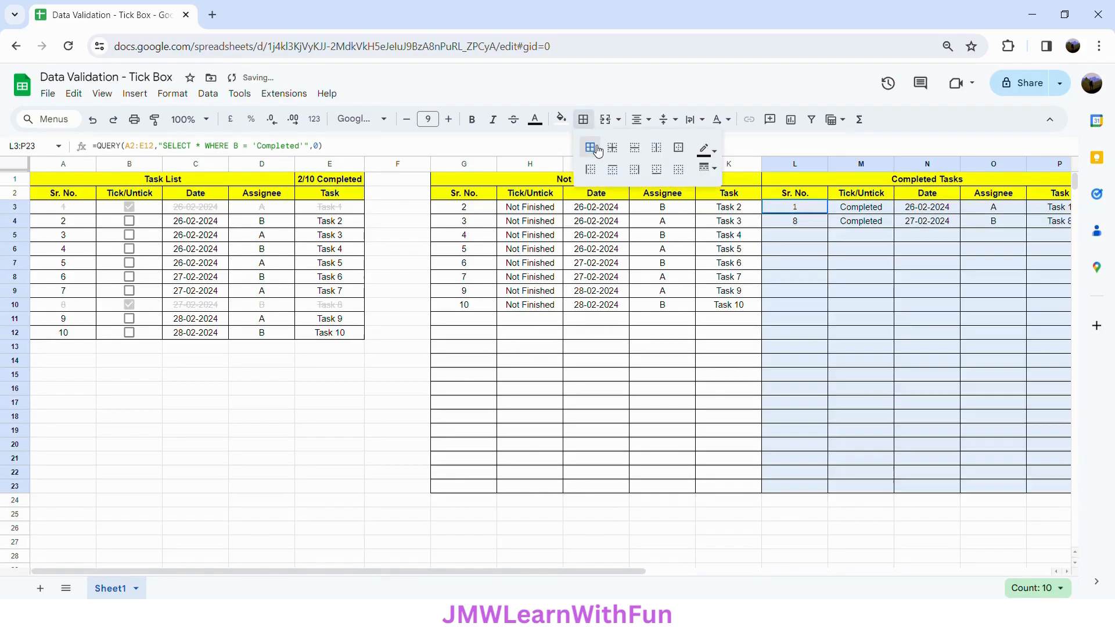
- Fill the "Completed Tasks" title and header rows L1:P2 with green
click(882, 182)
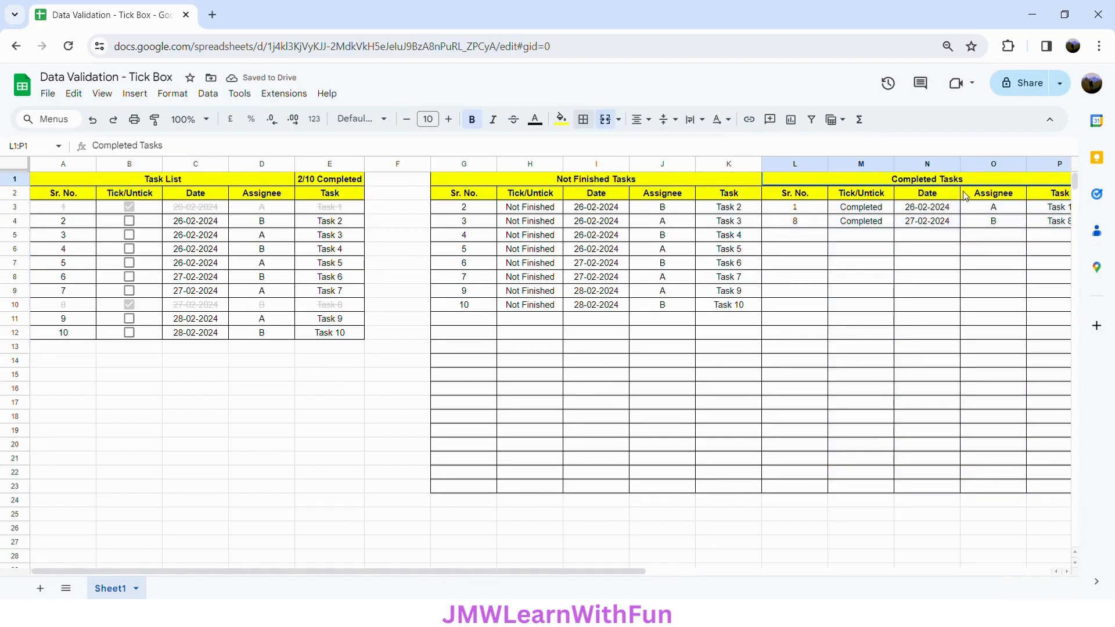
shift+click(1053, 198)
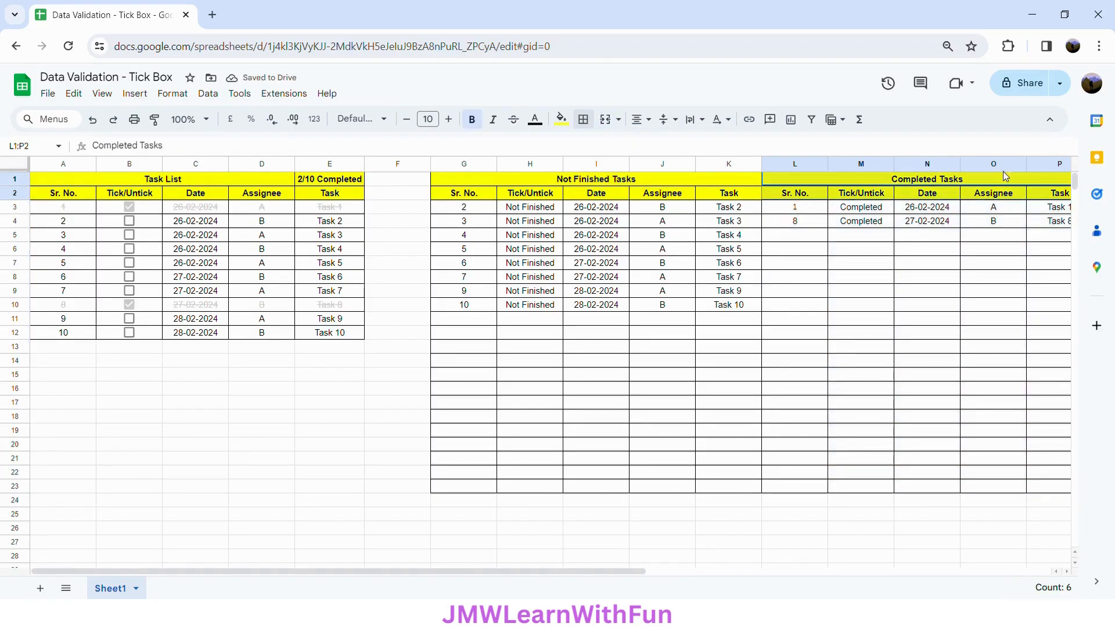
click(564, 119)
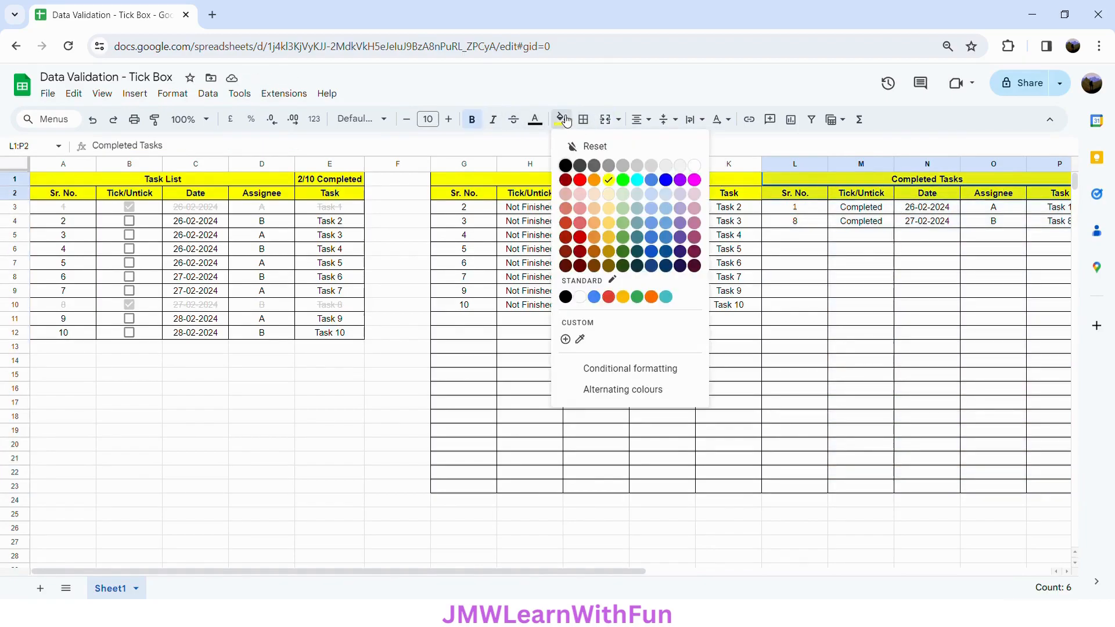
click(623, 180)
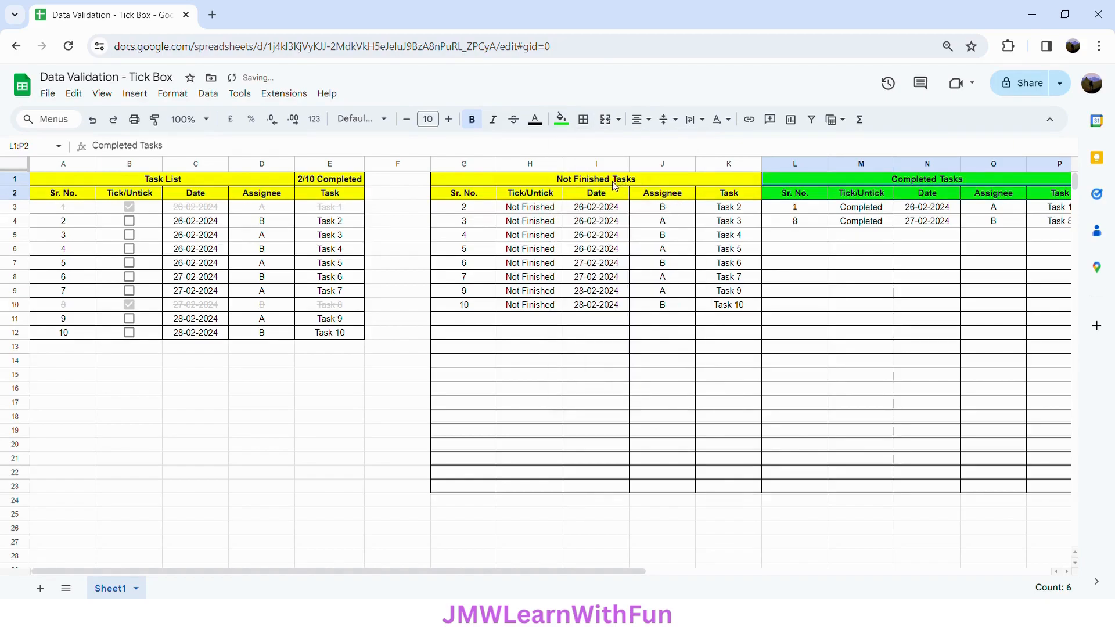
- Fill the "Not Finished Tasks" title and header rows G1:K2 with red, then switch the fill to a lighter red
click(616, 185)
shift+click(729, 198)
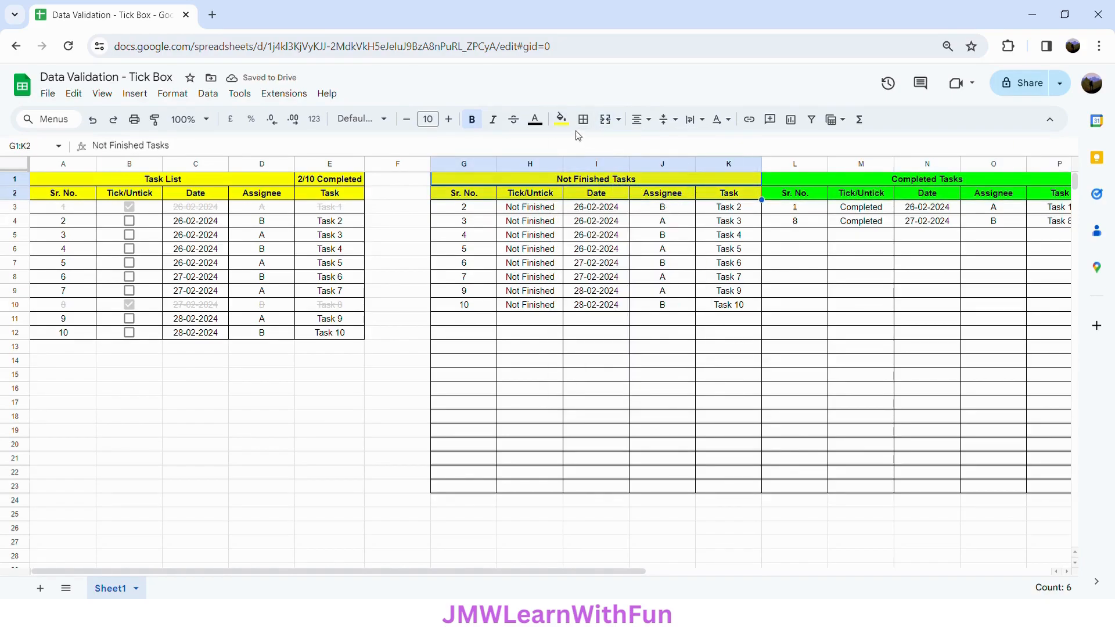
click(562, 119)
click(583, 181)
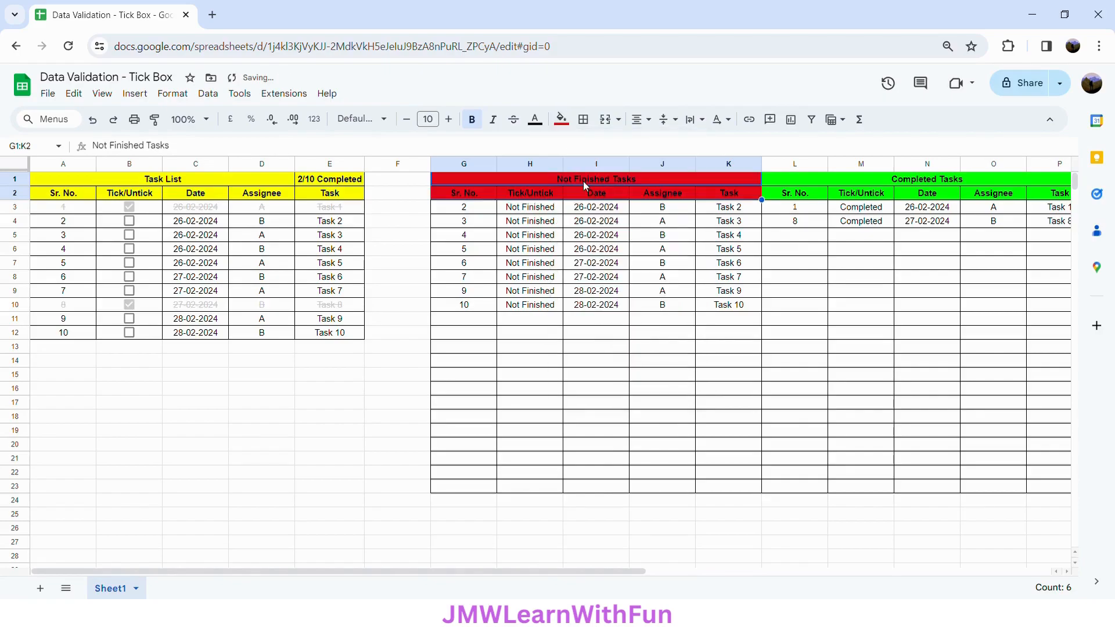
click(561, 119)
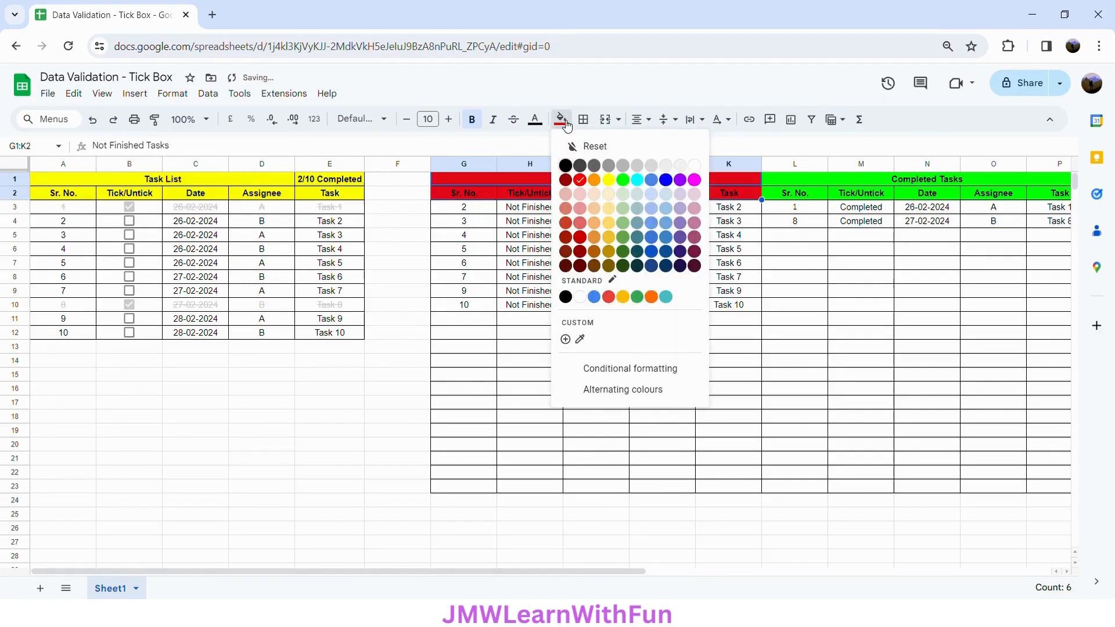
click(581, 209)
click(784, 184)
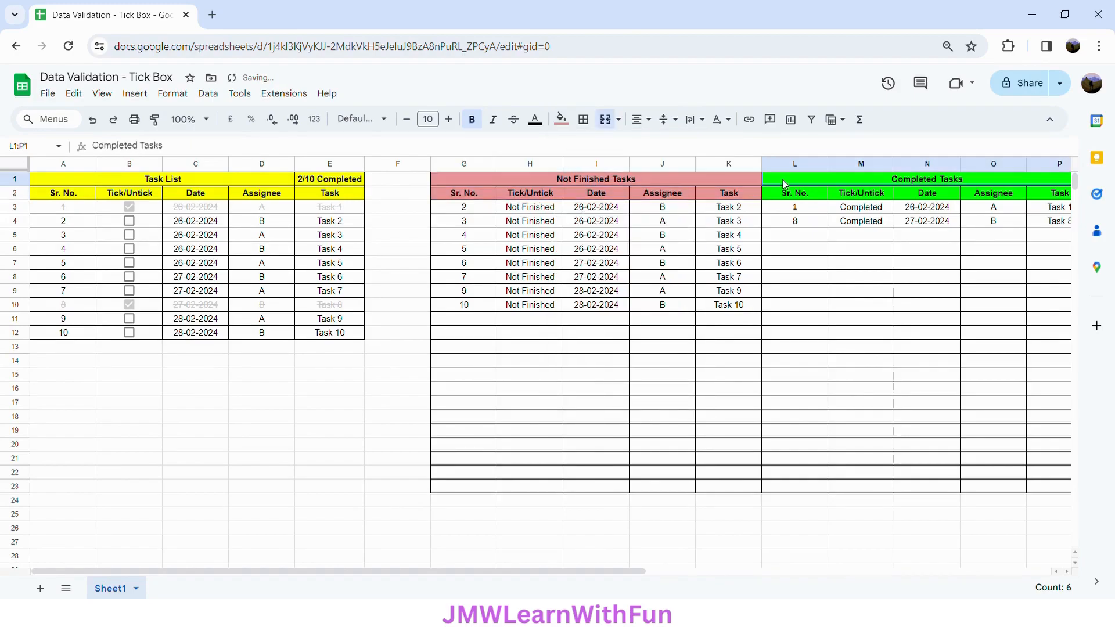
click(595, 184)
click(601, 194)
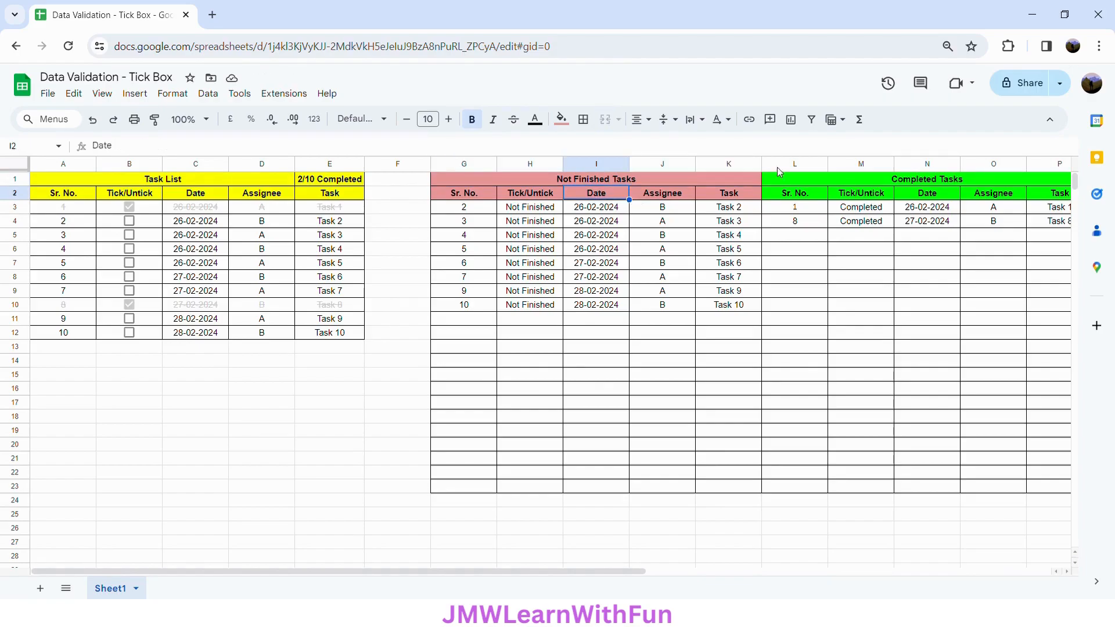
click(911, 185)
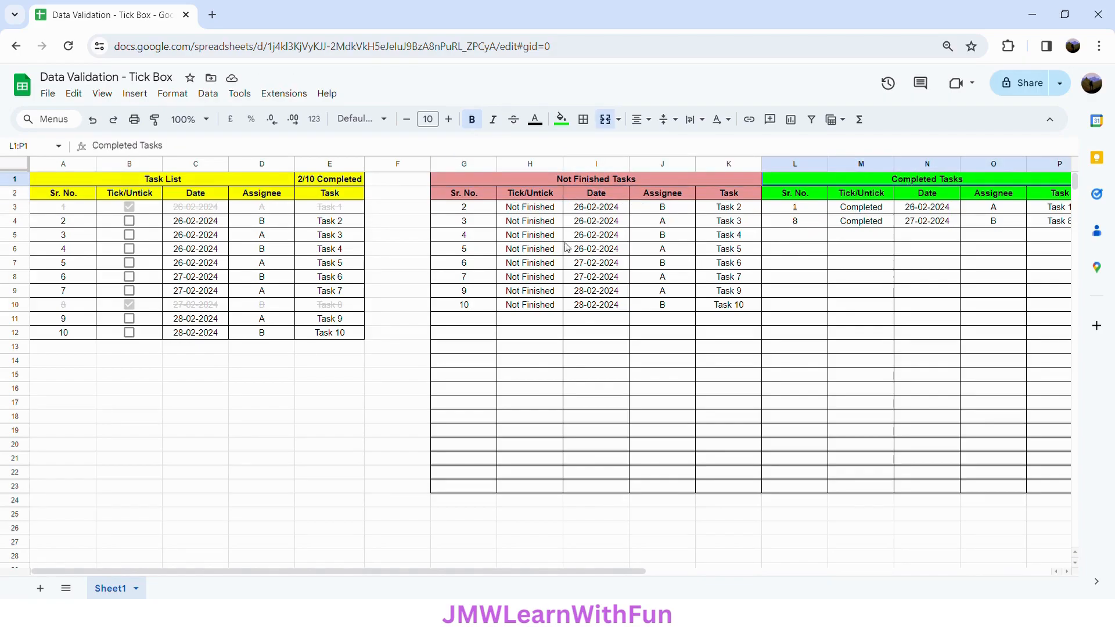
- Test both lists by ticking Task 4 in the task table
click(130, 248)
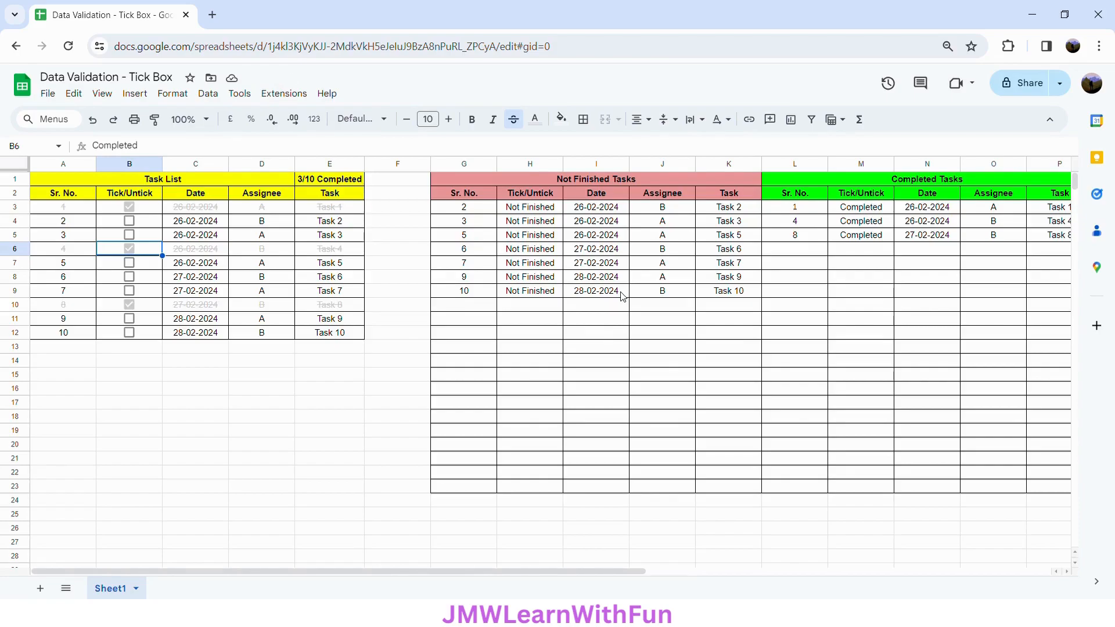
- Duplicate the Task 10 row A12:E12 into row 13 and set its Sr. No. to 11
click(69, 336)
shift+click(317, 337)
key(ctrl+c)
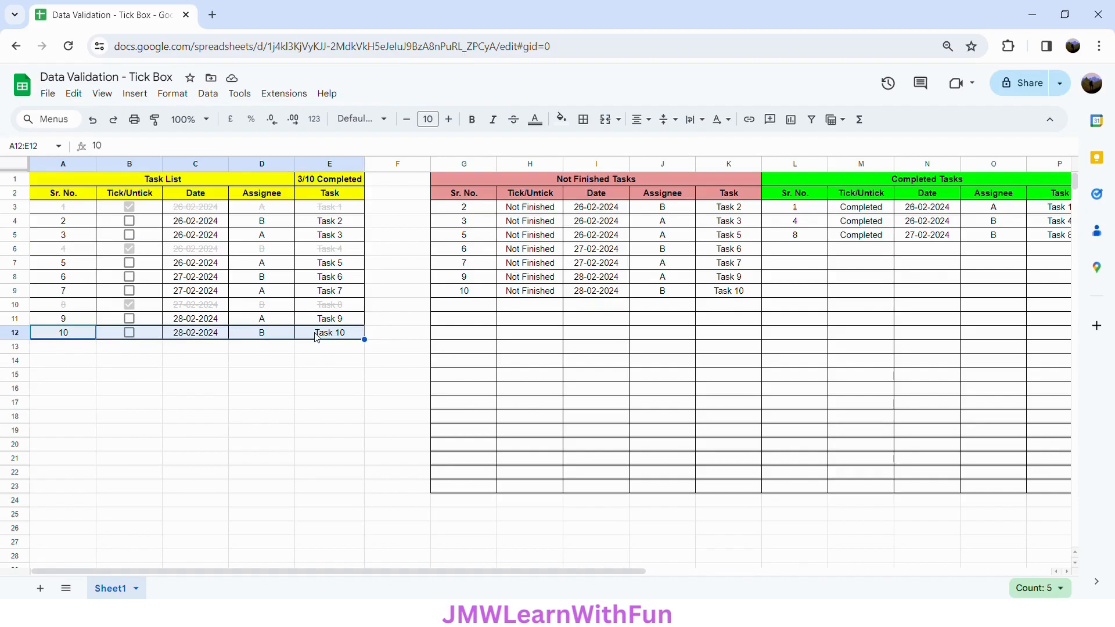
click(63, 350)
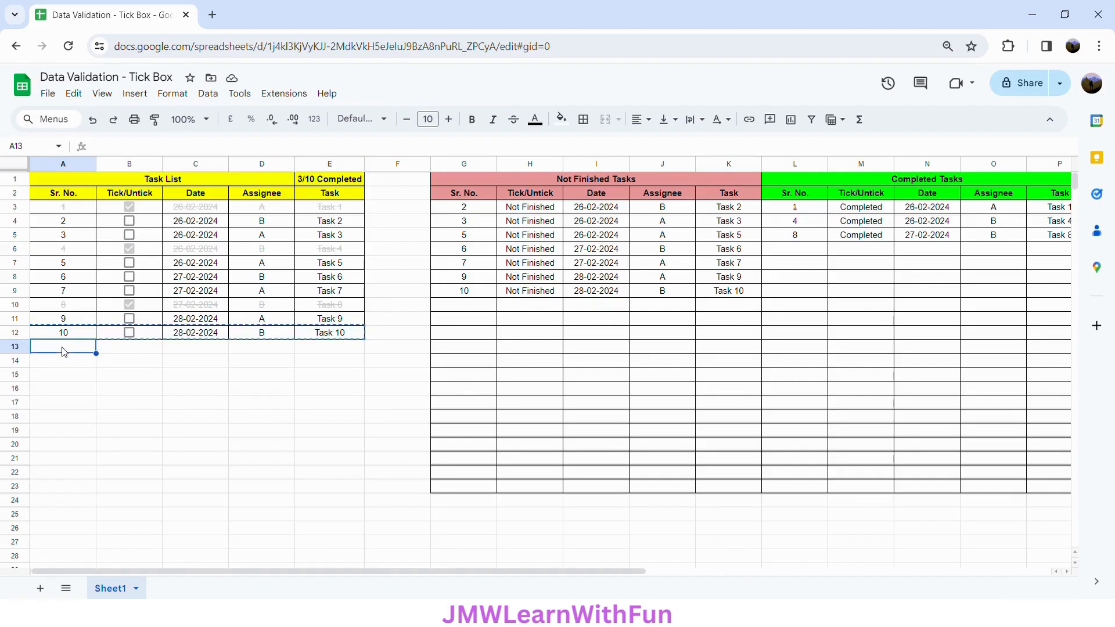
key(ctrl+v)
click(74, 354)
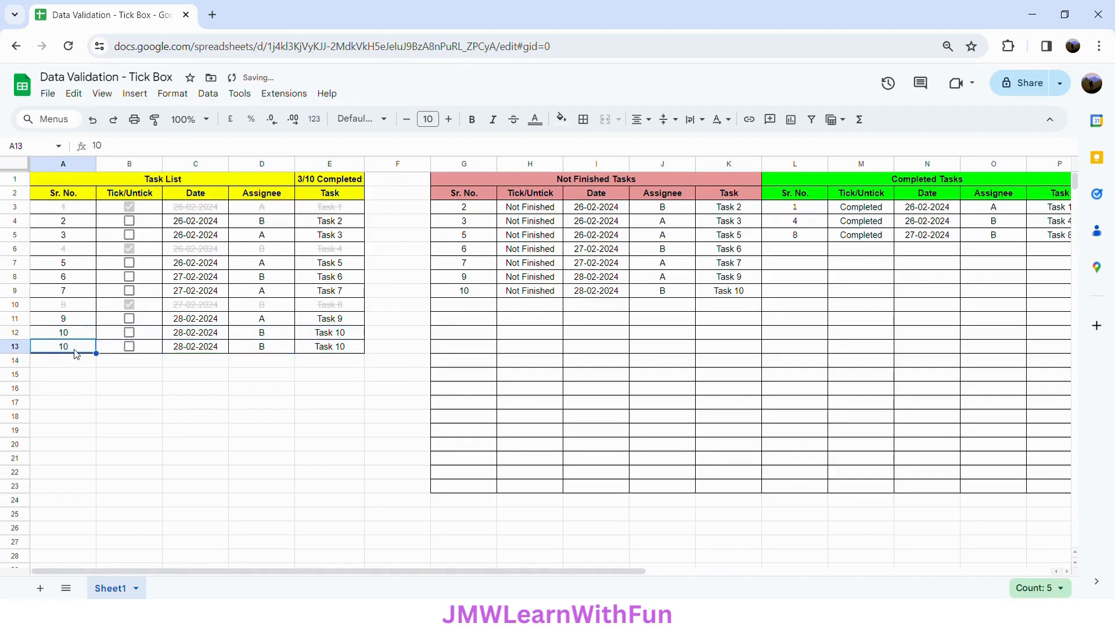
text(11)
key(Return)
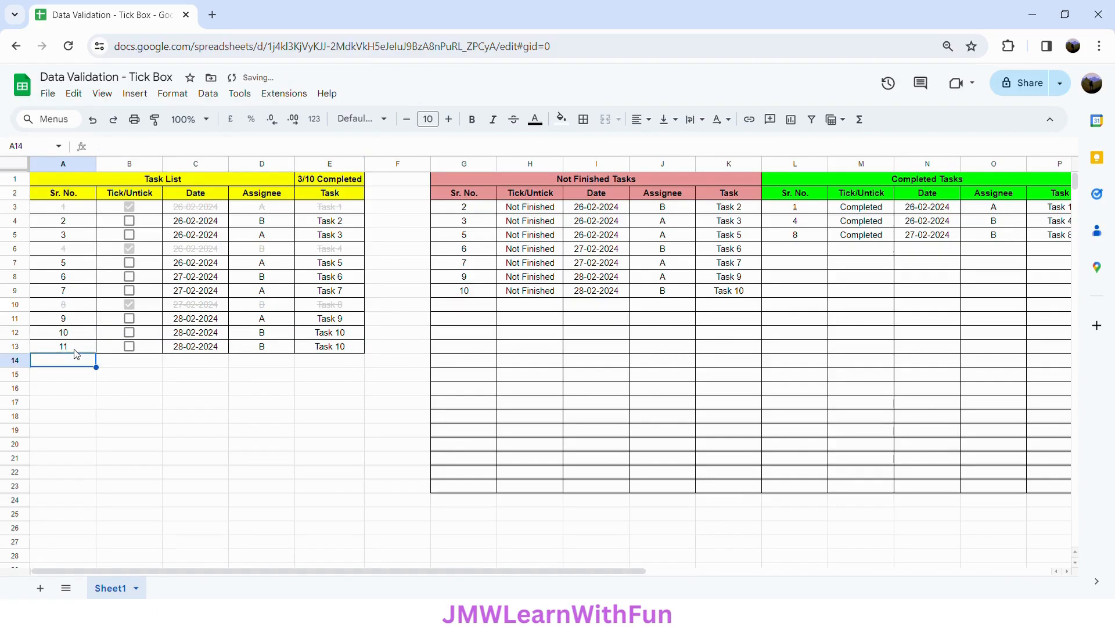
- Fill in the new row 13 with the date 30-03-2024, assignee C and task name "Task 11"
click(219, 351)
double_click(219, 350)
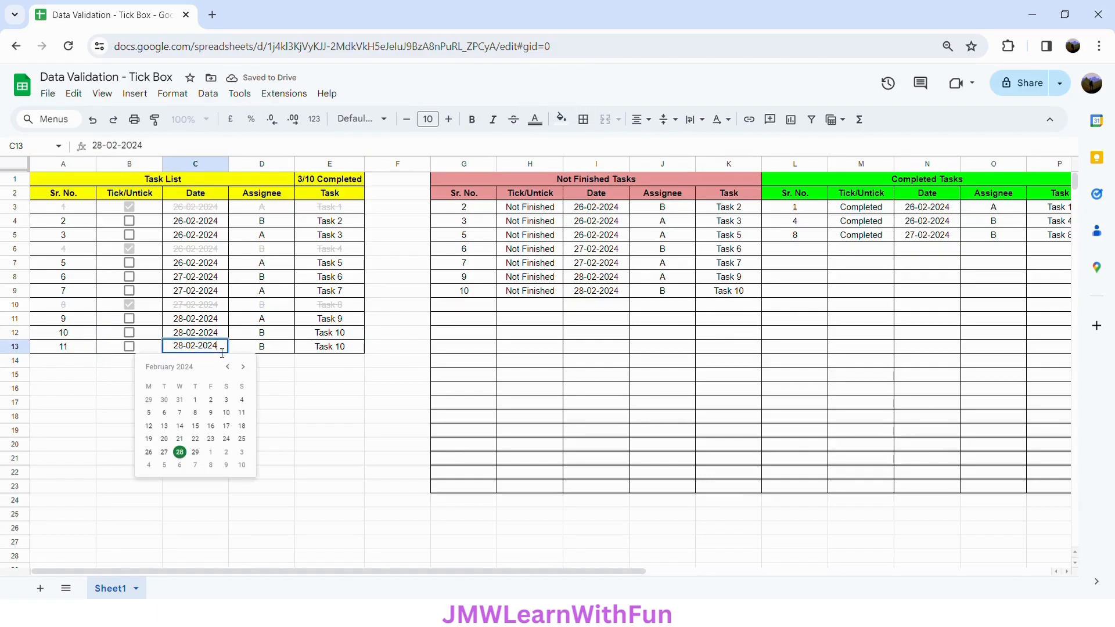
click(243, 367)
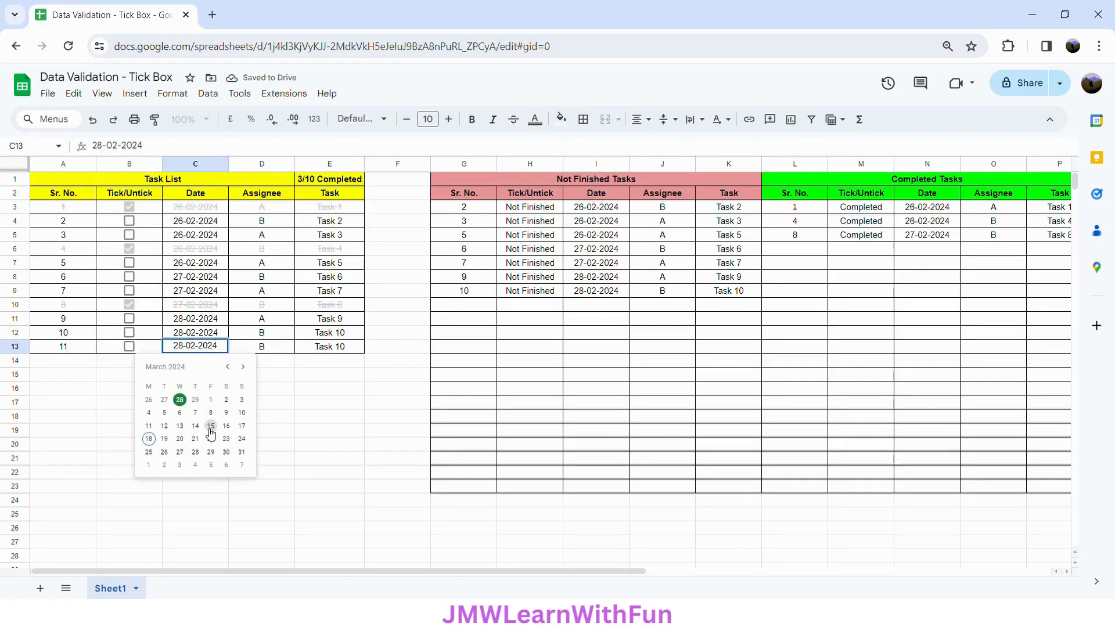
click(226, 452)
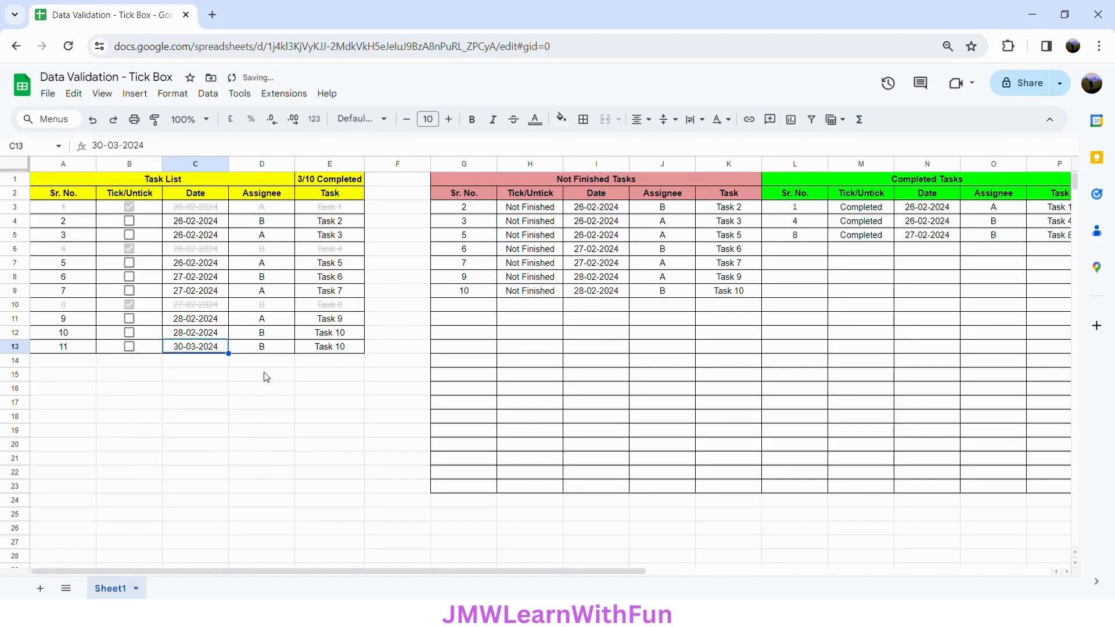
click(278, 352)
text(C)
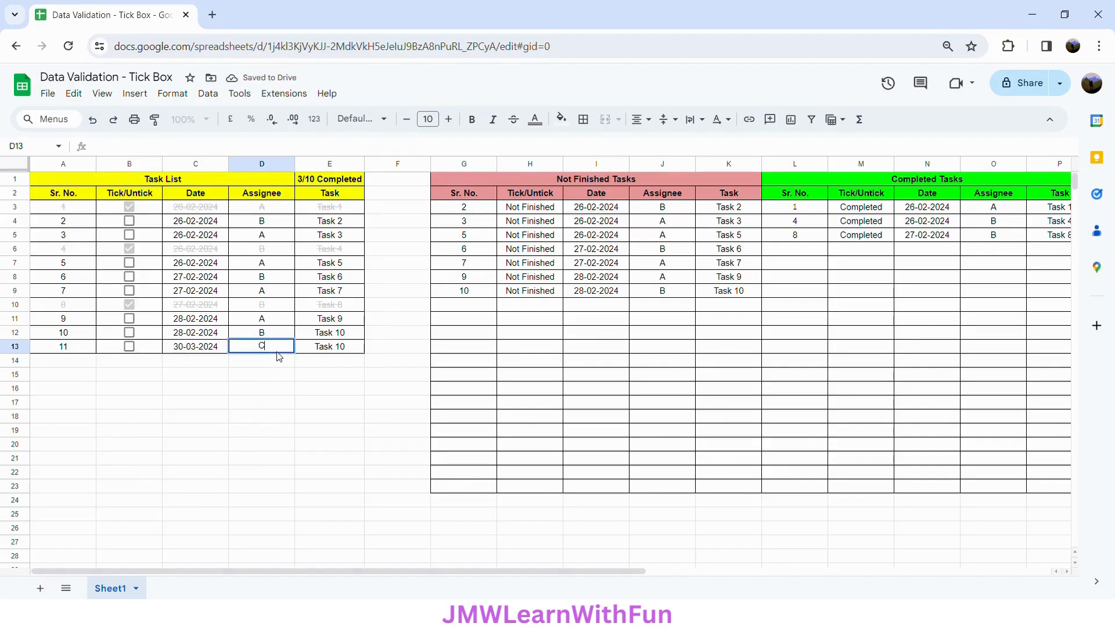
double_click(352, 355)
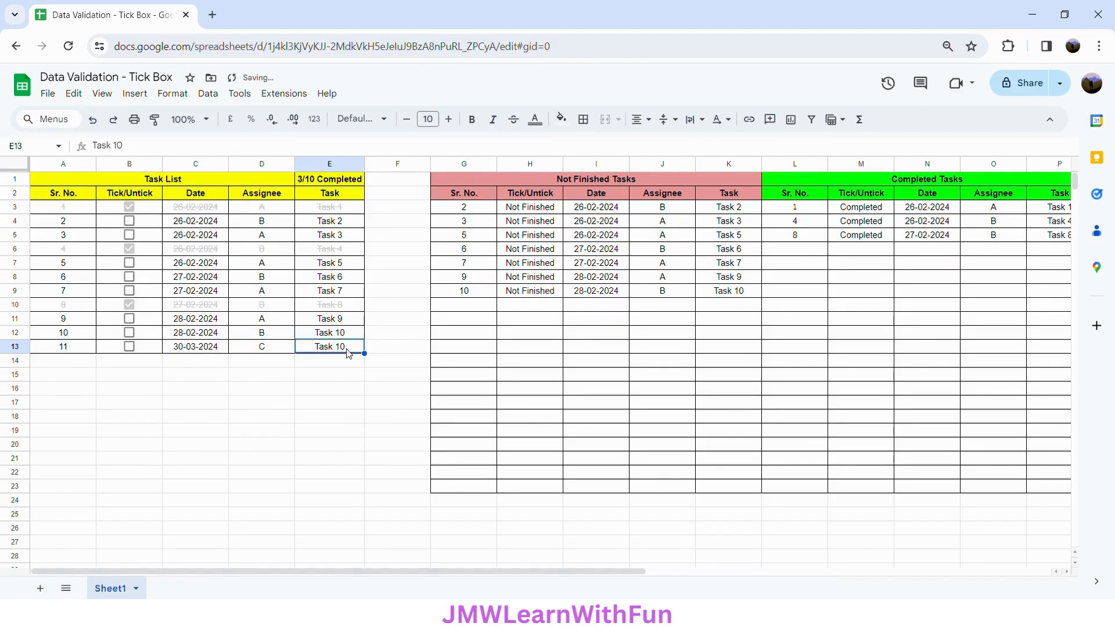
key(BackSpace)
text(1)
key(Return)
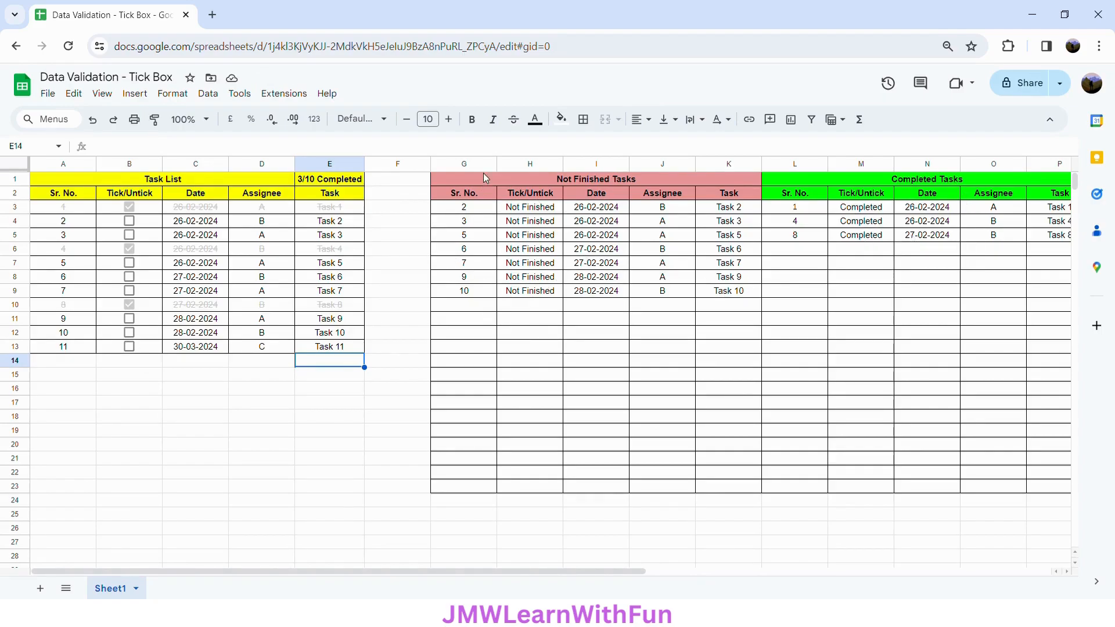
- Extend the data range of the QUERY formula in G3 to A2:E13 to include the new row
click(474, 210)
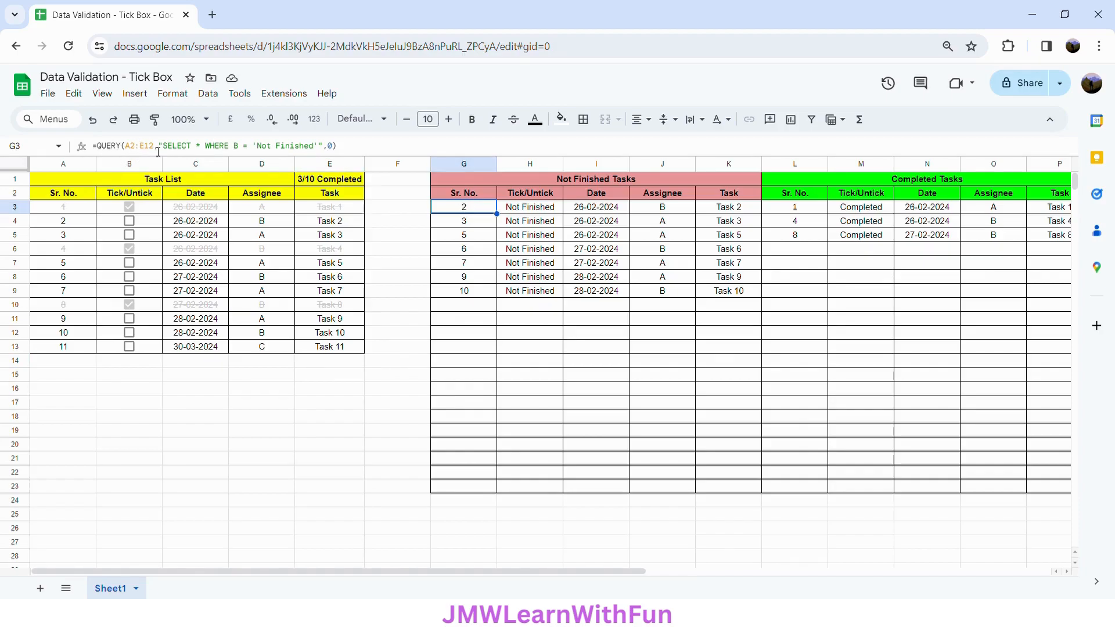
click(140, 152)
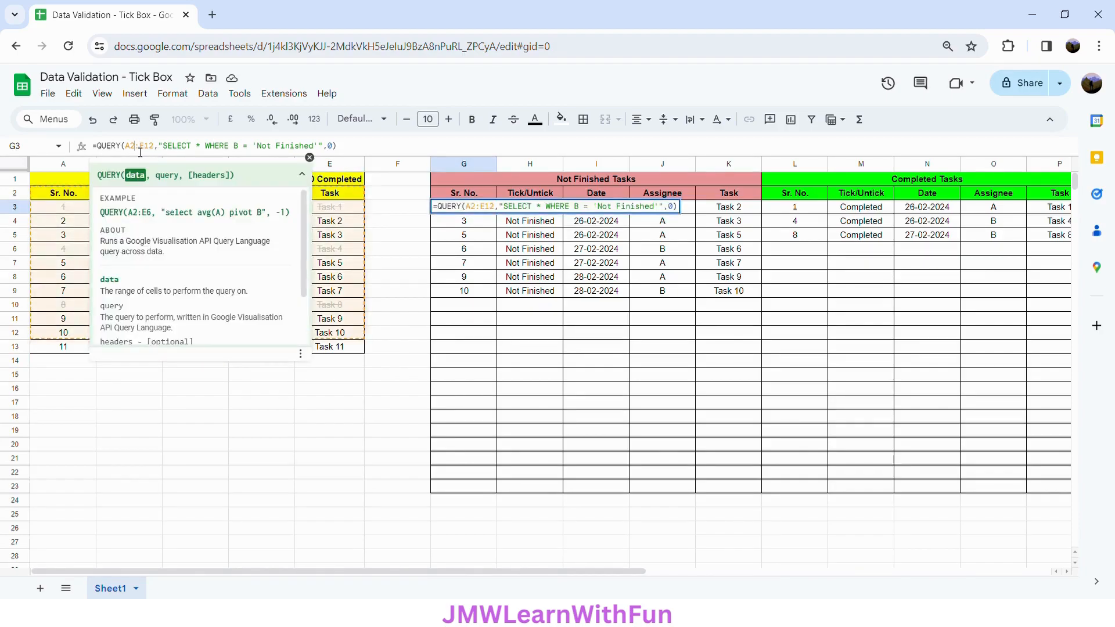
key(BackSpace)
text(3)
key(Return)
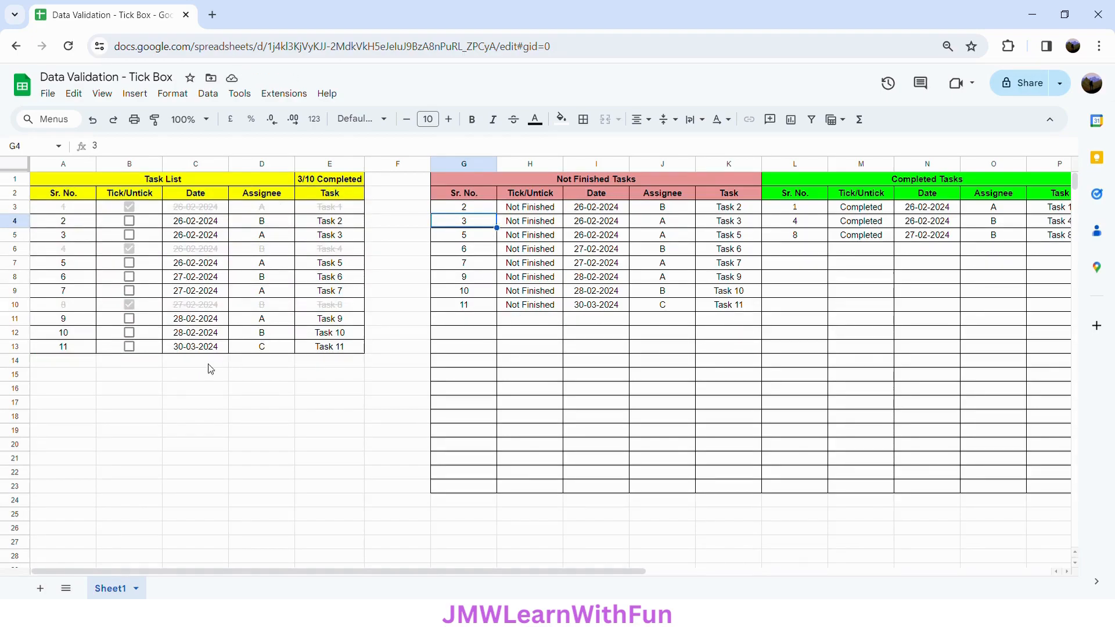
- Duplicate the Task 11 row A13:E13 into row 14 and set its Sr. No. to 12
click(77, 347)
shift+click(334, 350)
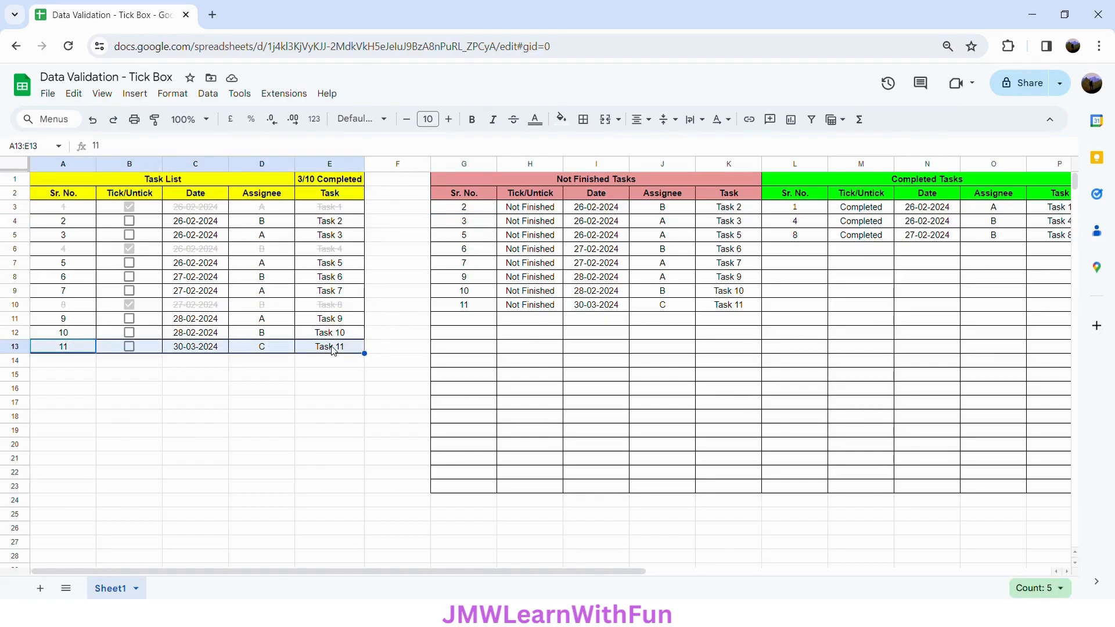
key(ctrl+c)
click(88, 360)
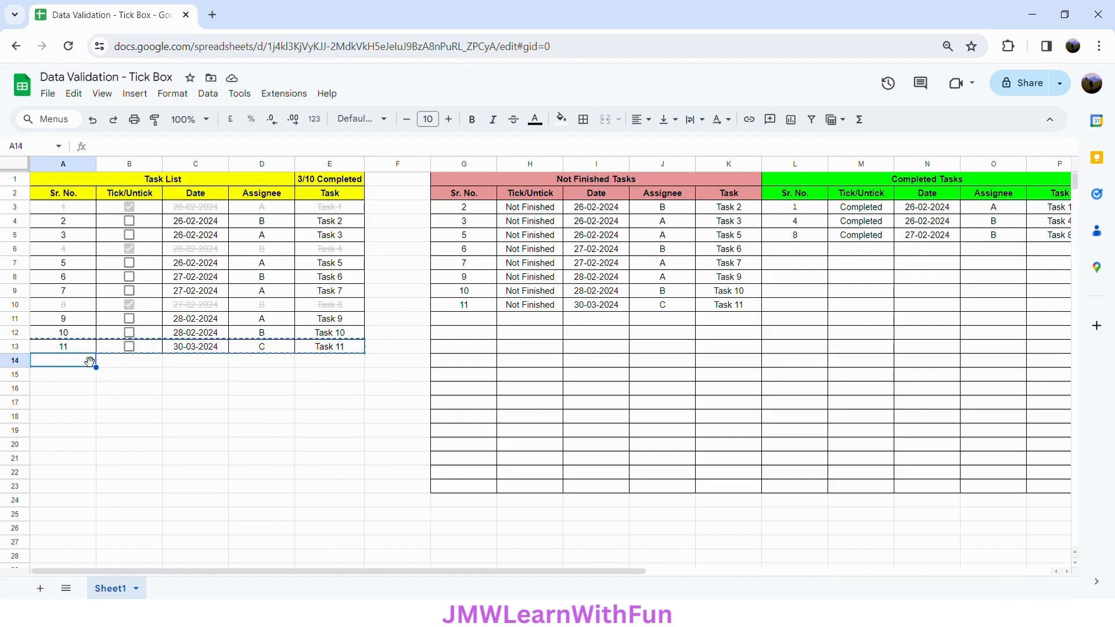
key(ctrl+v)
double_click(85, 366)
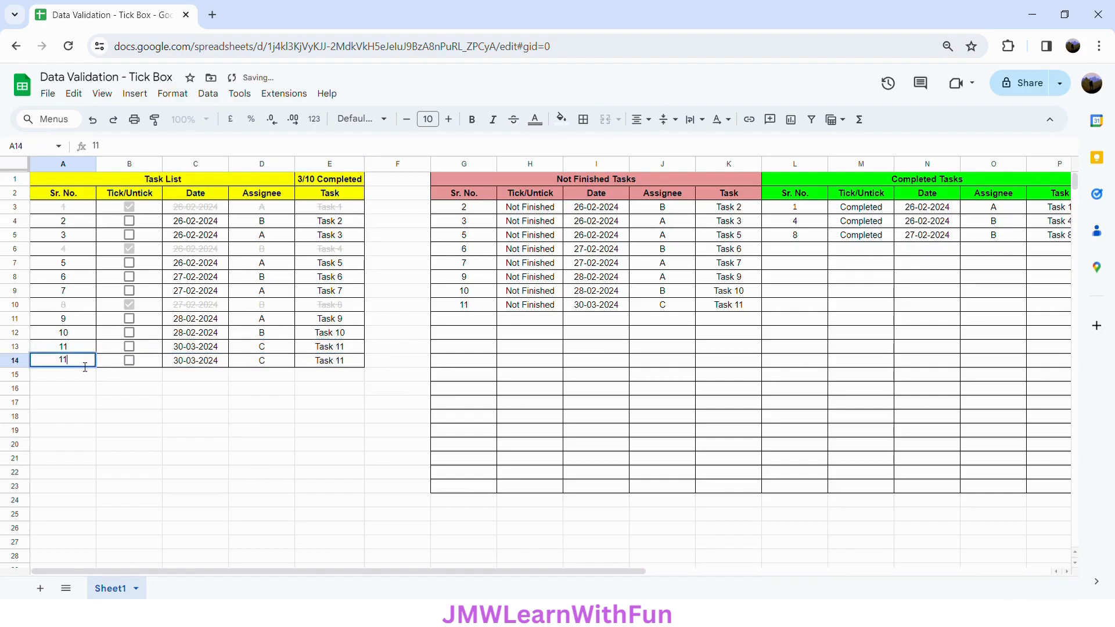
text(2)
- Fill in the new row 14 with the date 31-03-2024, assignee D and task name "Task 12"
click(215, 365)
double_click(218, 366)
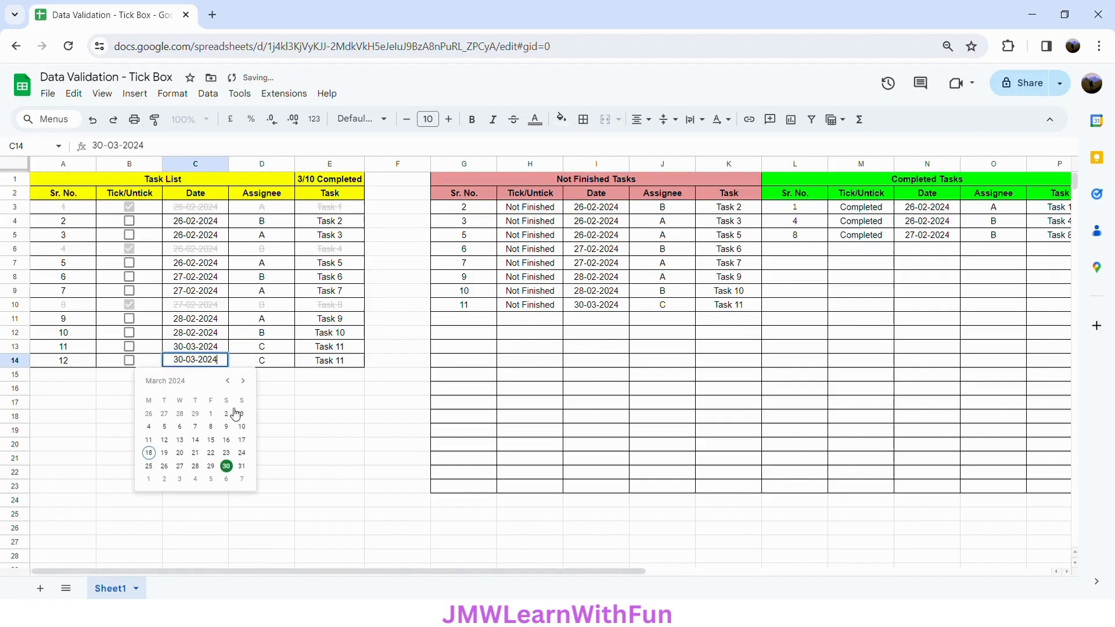
click(240, 465)
click(271, 366)
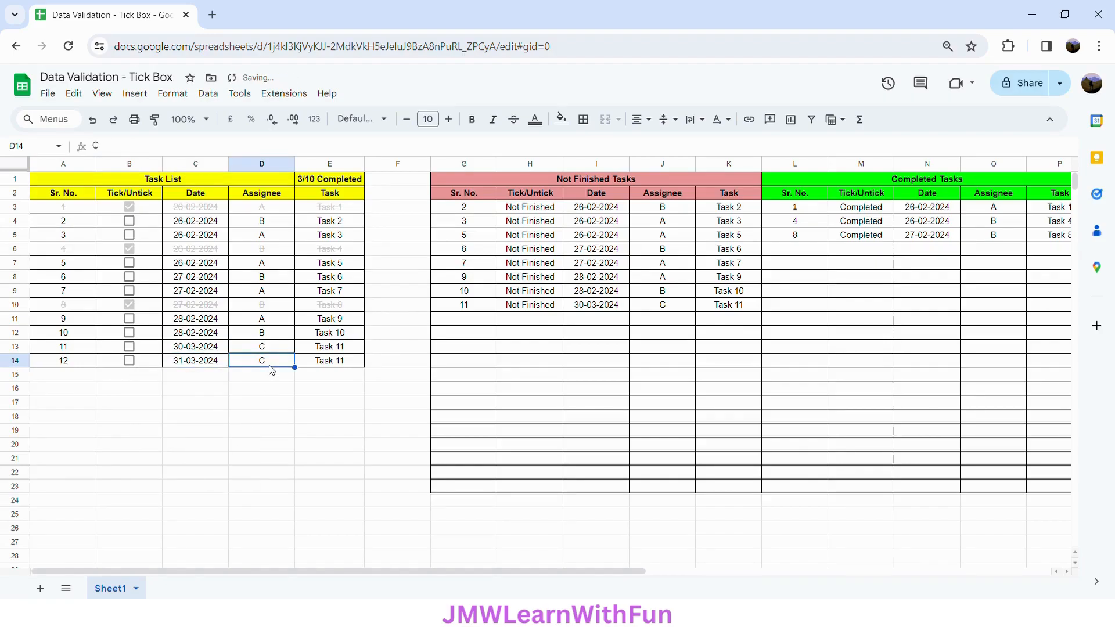
text(D)
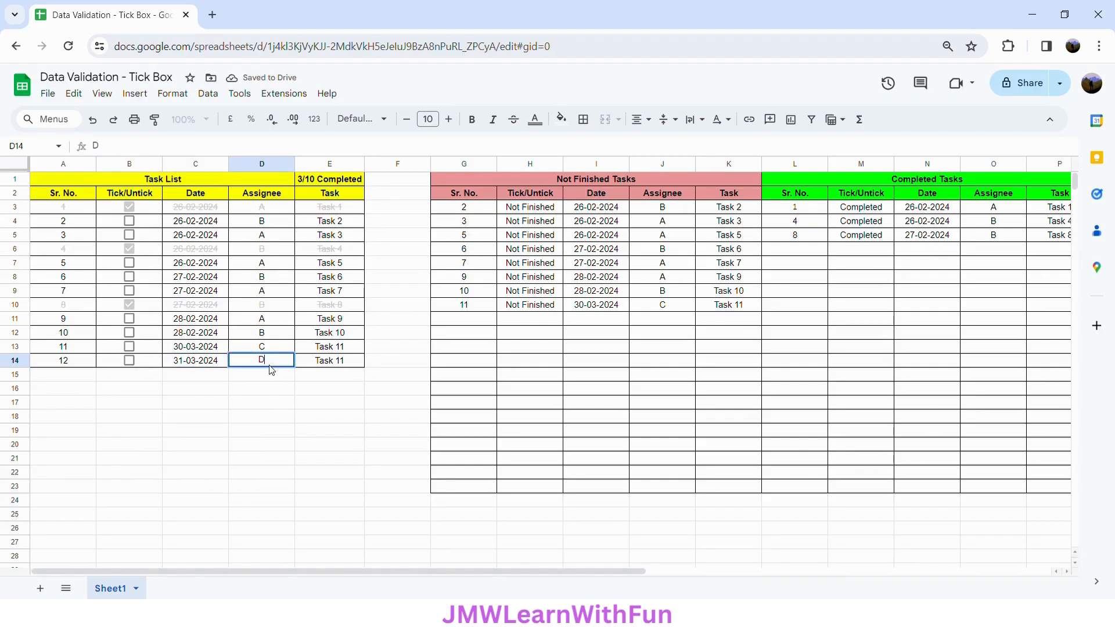
key(Tab)
double_click(353, 364)
key(BackSpace)
text(2)
key(Return)
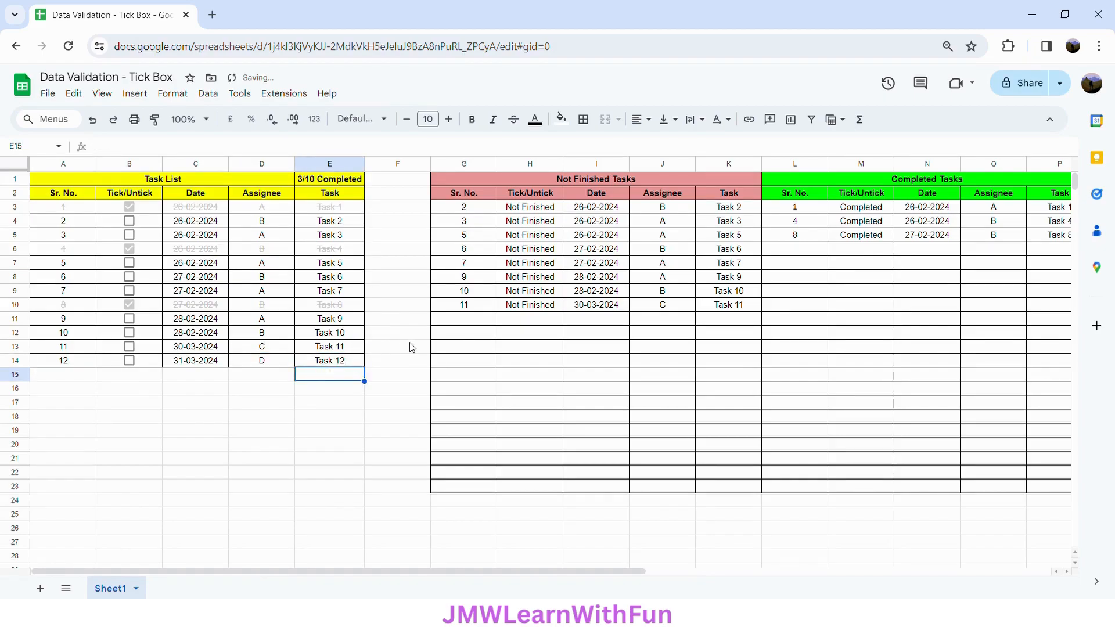
- Change the data range of the QUERY formula in G3 to the open-ended columns A:E
click(474, 318)
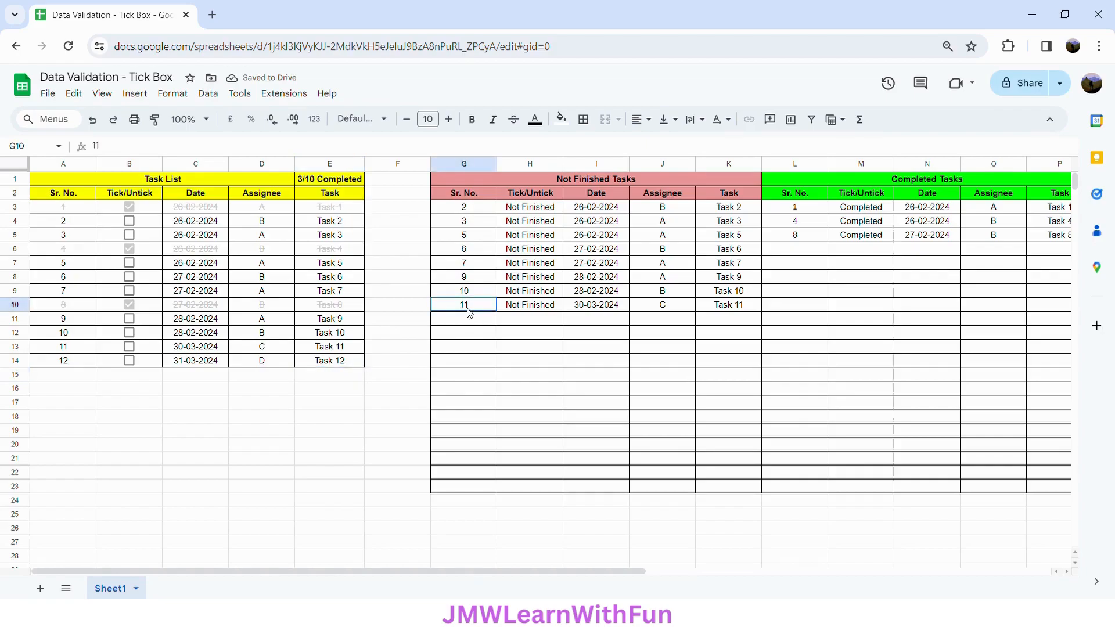
click(472, 216)
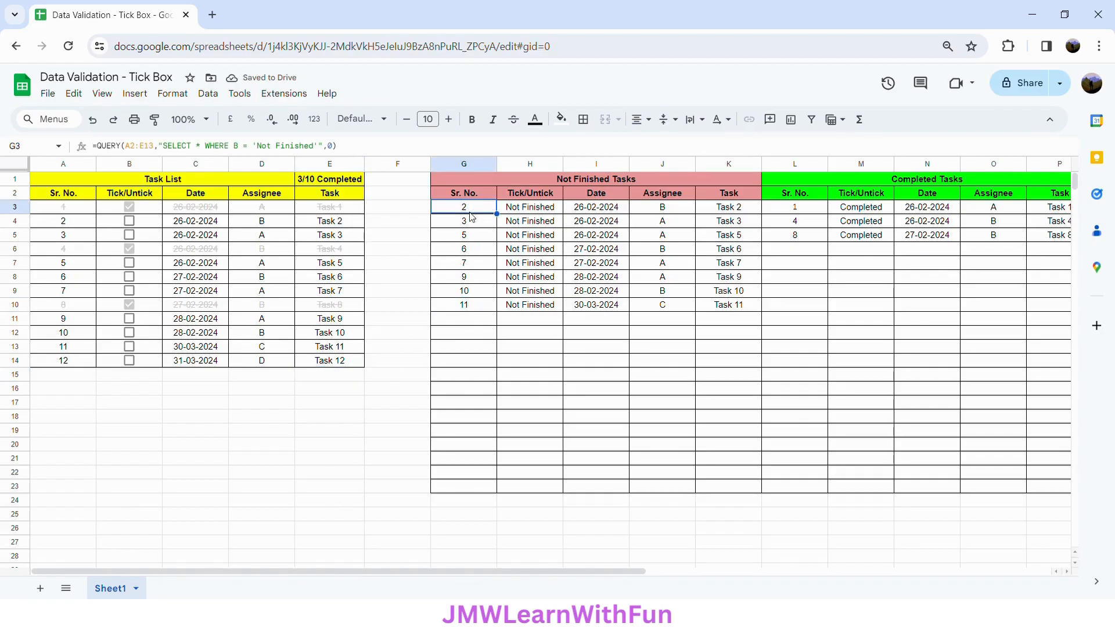
click(139, 146)
click(139, 150)
key(BackSpace)
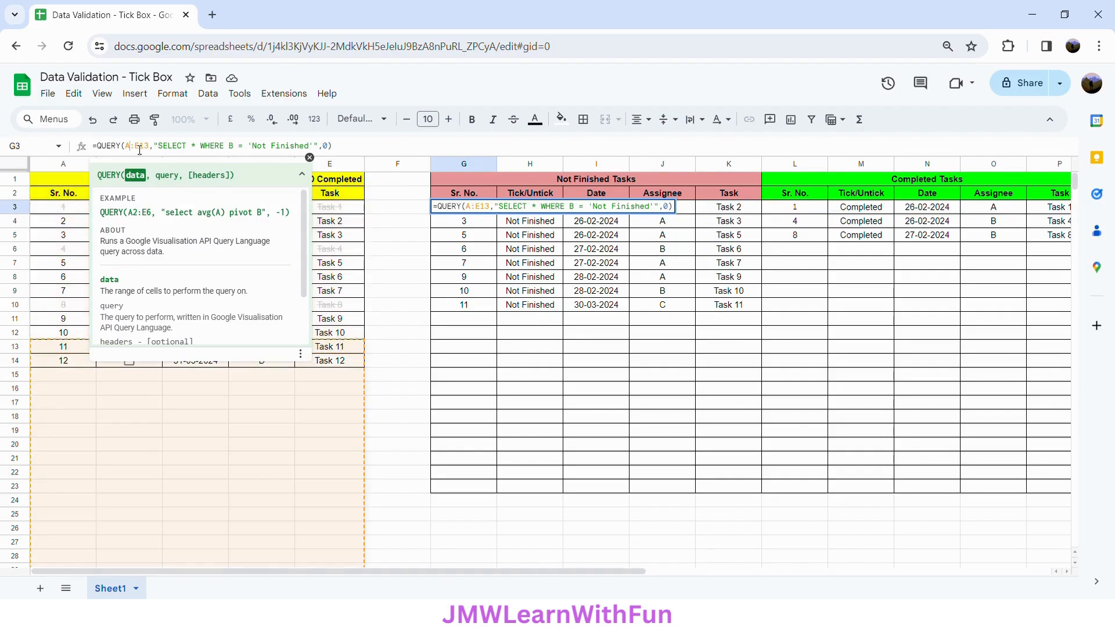
key(BackSpace)
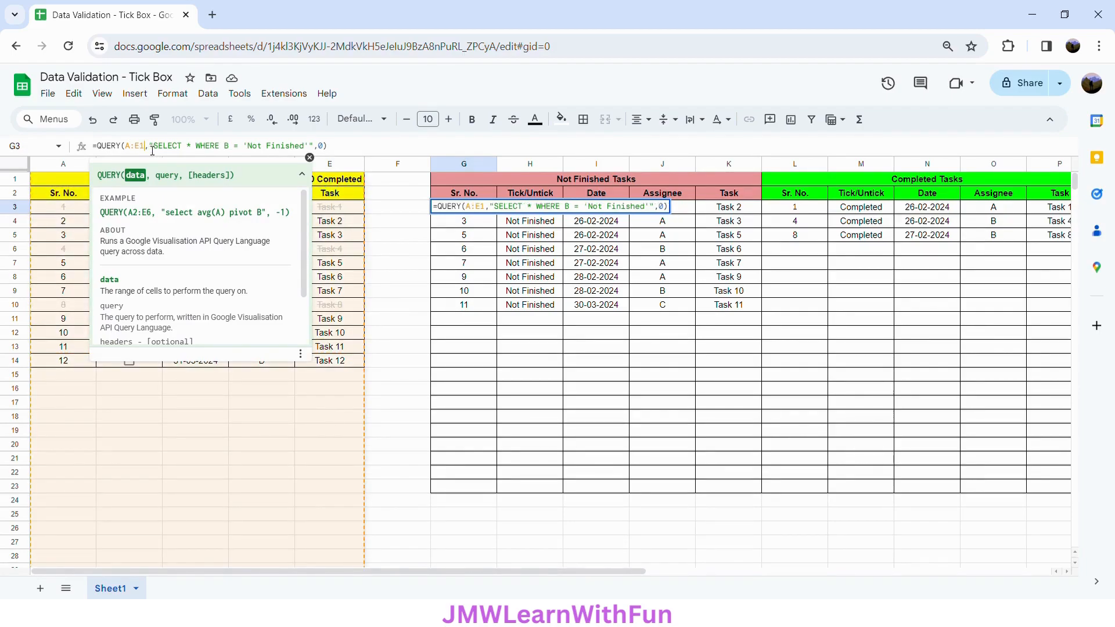
key(BackSpace)
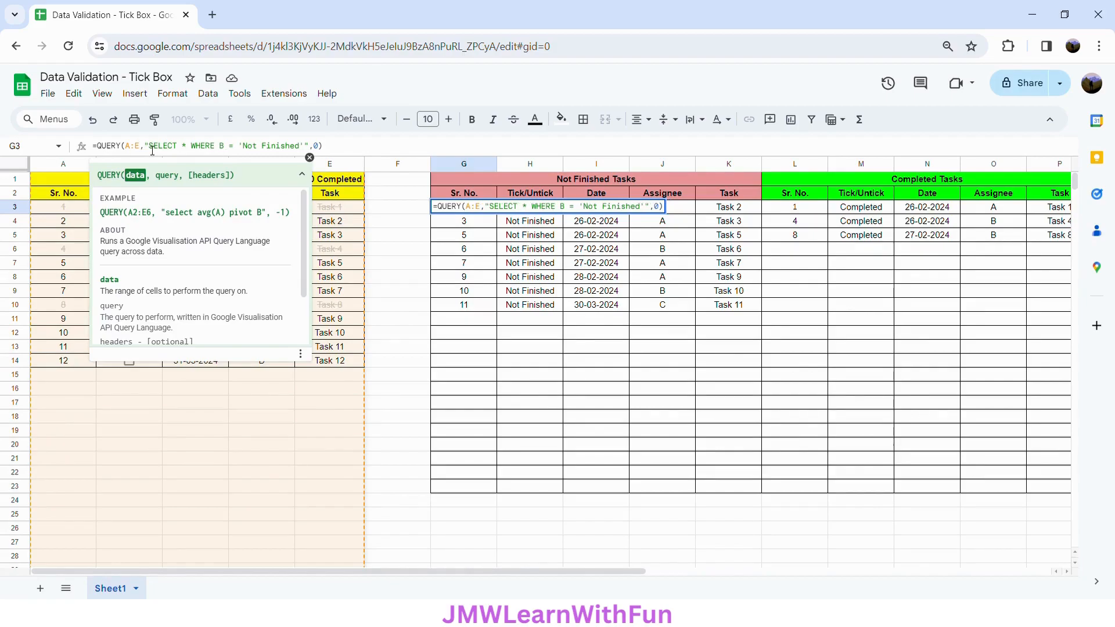
key(Return)
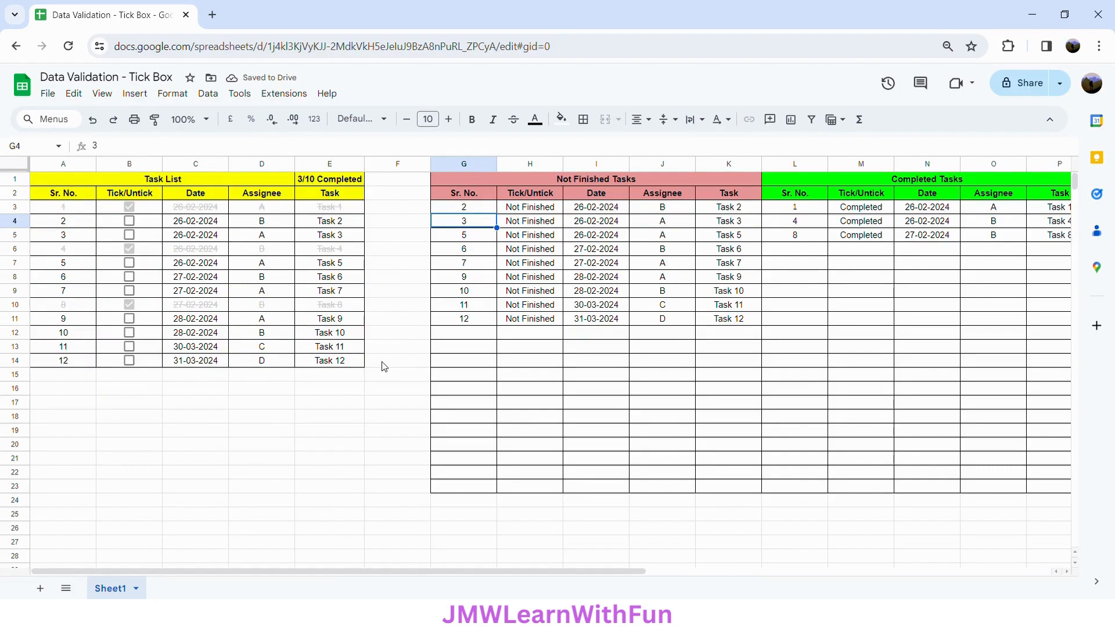
- Change the data range of the Completed Tasks QUERY formula in L3 to the whole columns A:E
click(807, 208)
click(159, 148)
key(BackSpace)
key(BackSpace)
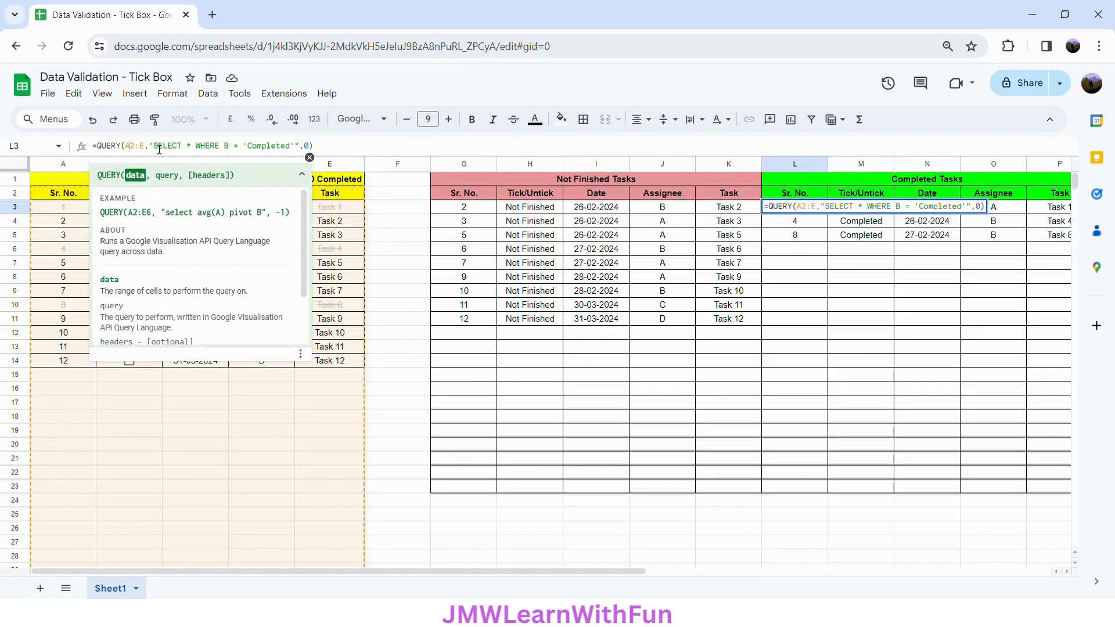
key(Left)
key(Left)
key(BackSpace)
key(Return)
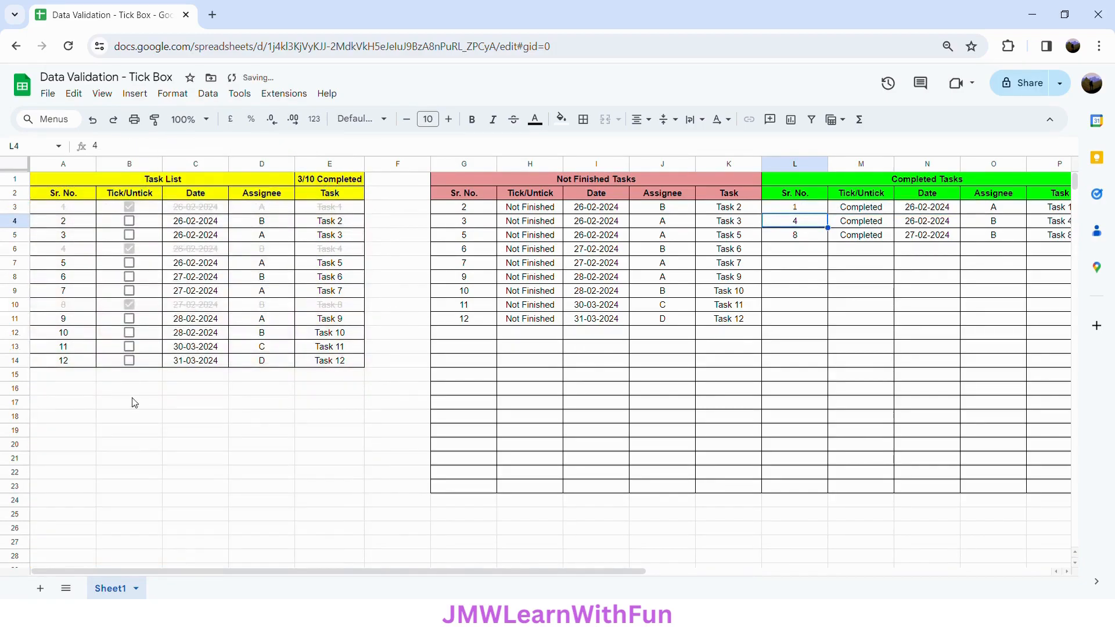
- Test both lists by ticking and unticking Task 12 and Task 11 in the task table
click(131, 363)
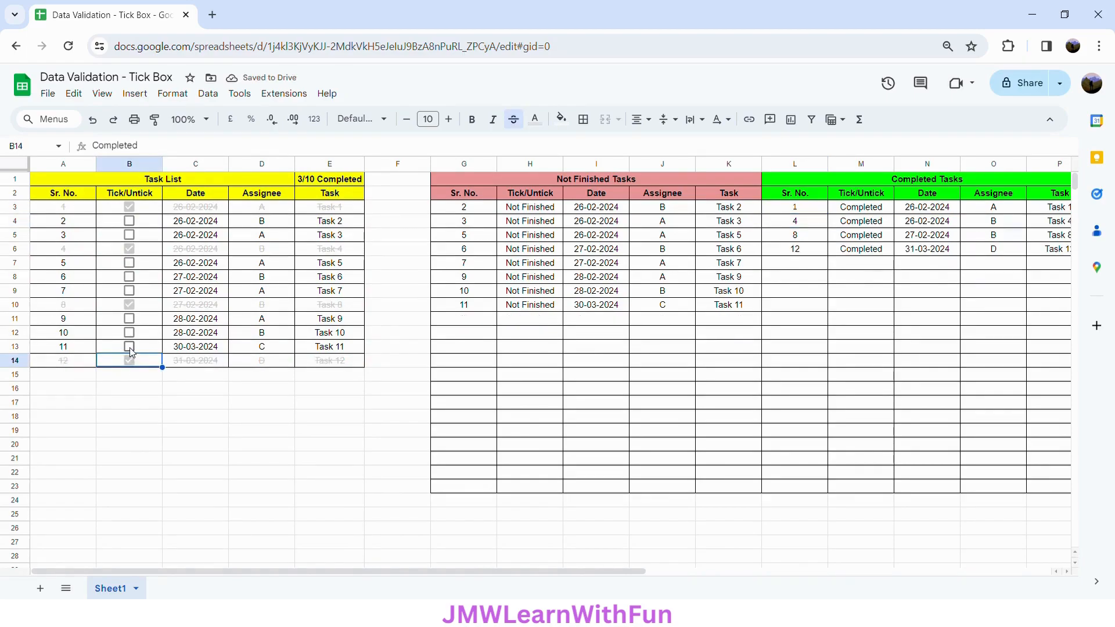
click(130, 348)
click(130, 348)
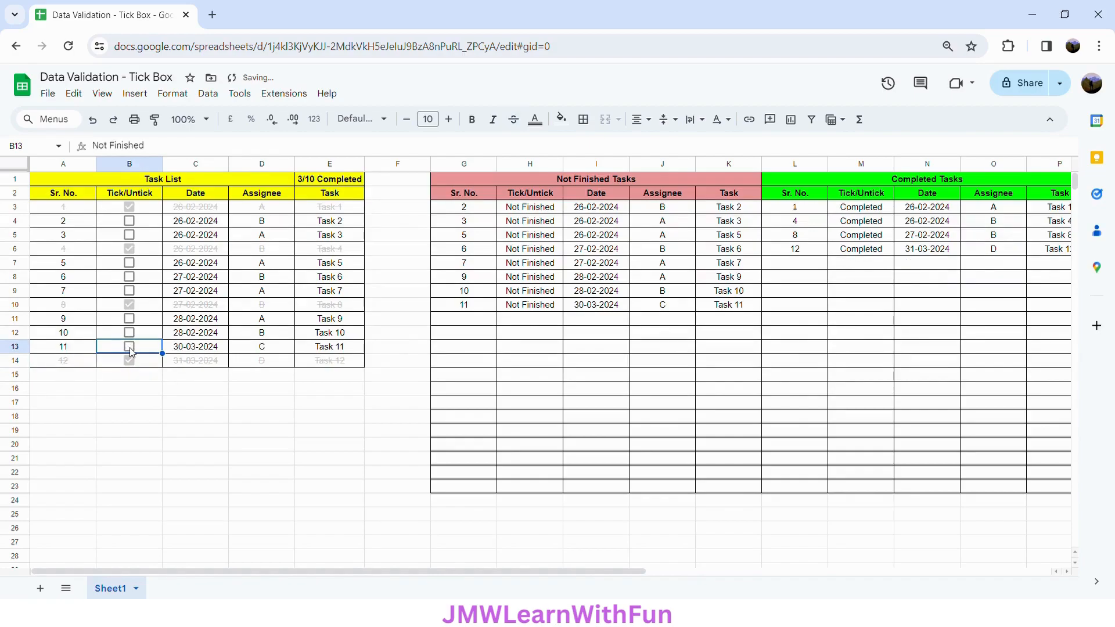
click(129, 361)
- Duplicate the Task 12 row A14:E14 into row 15 and set its Sr. No. to 13
click(74, 362)
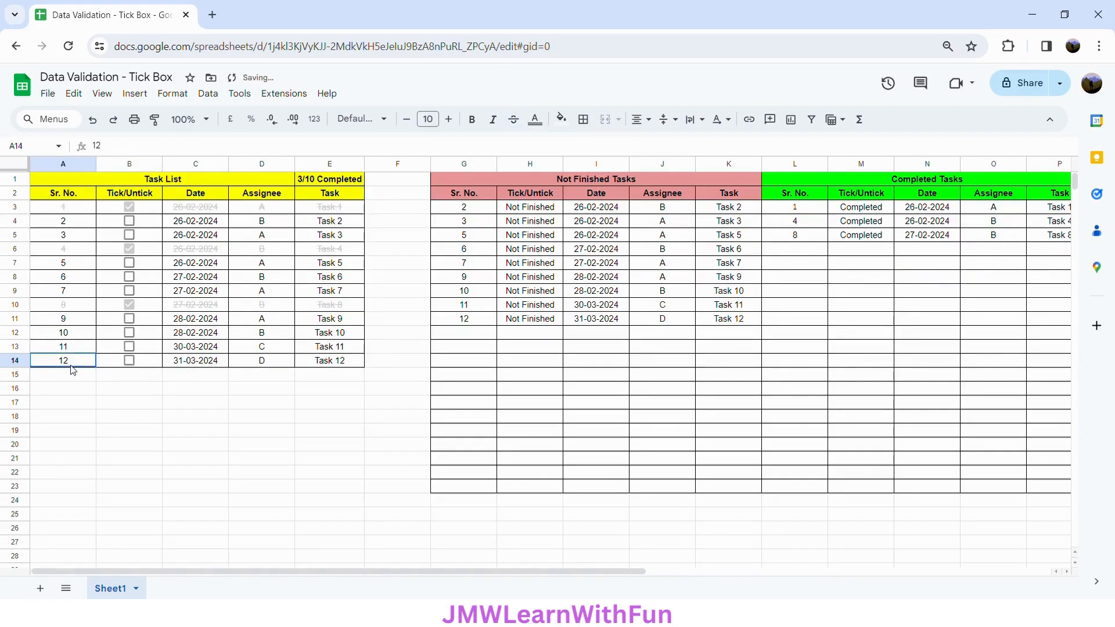
shift+click(341, 363)
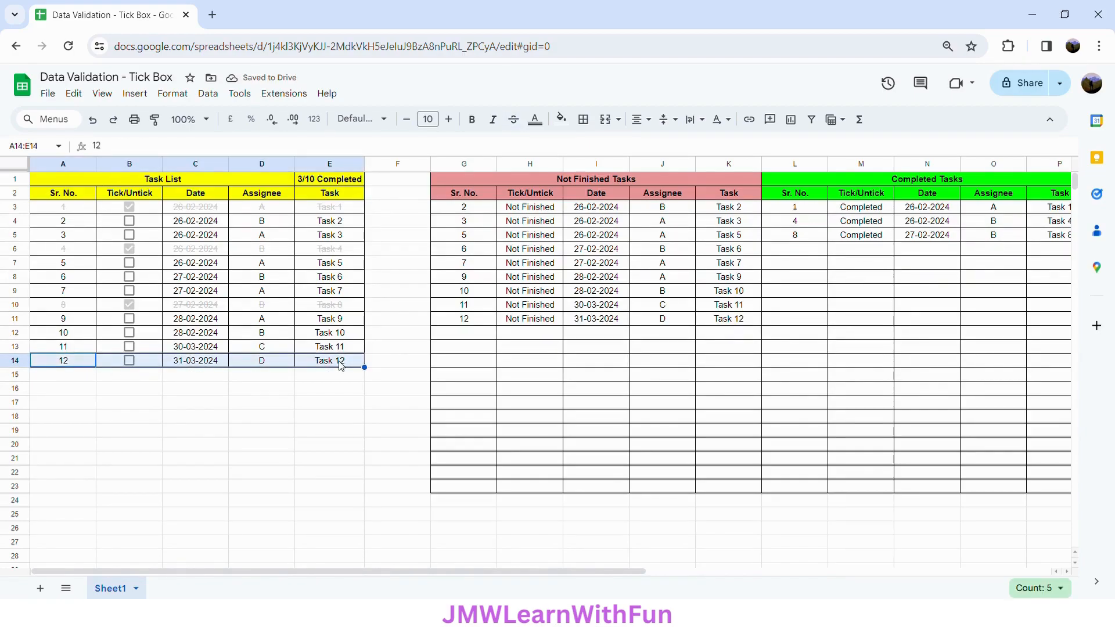
key(ctrl+c)
click(78, 380)
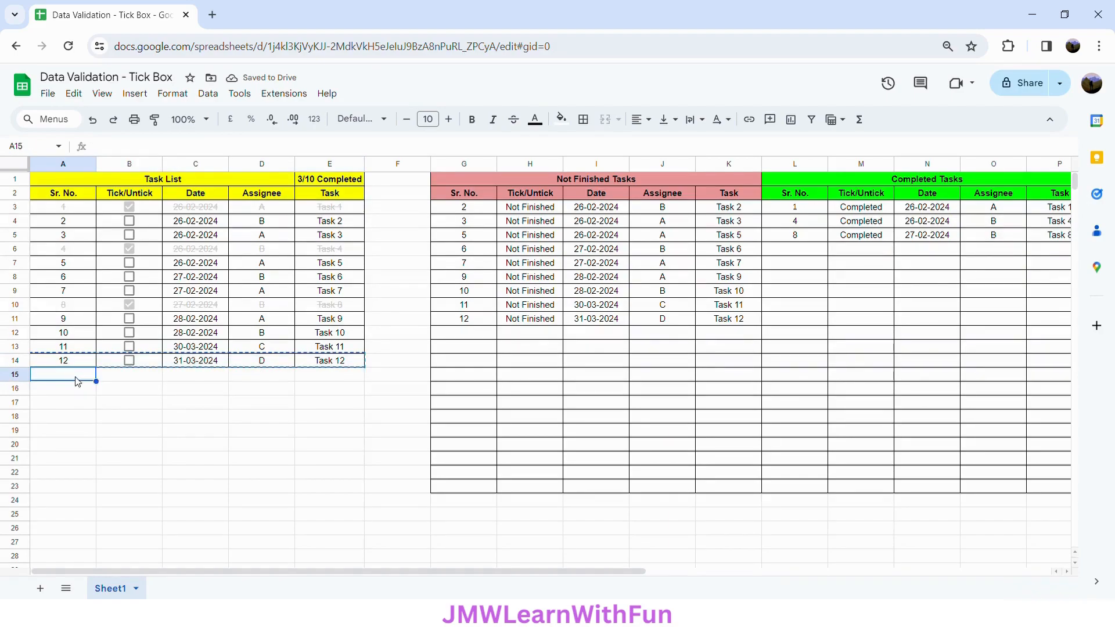
key(ctrl+v)
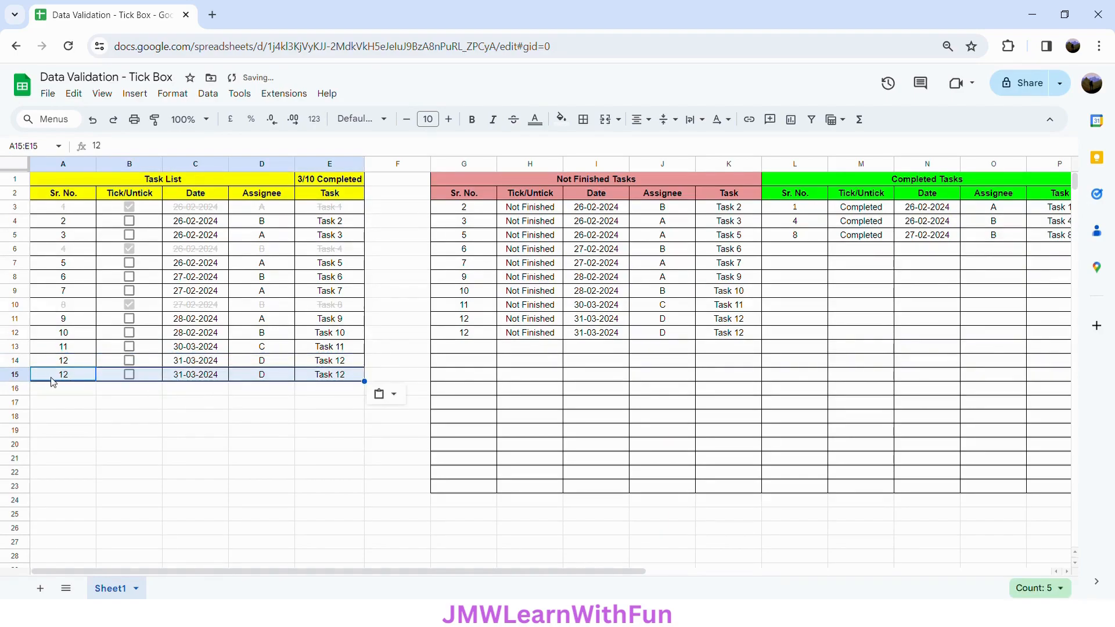
click(70, 380)
text(13)
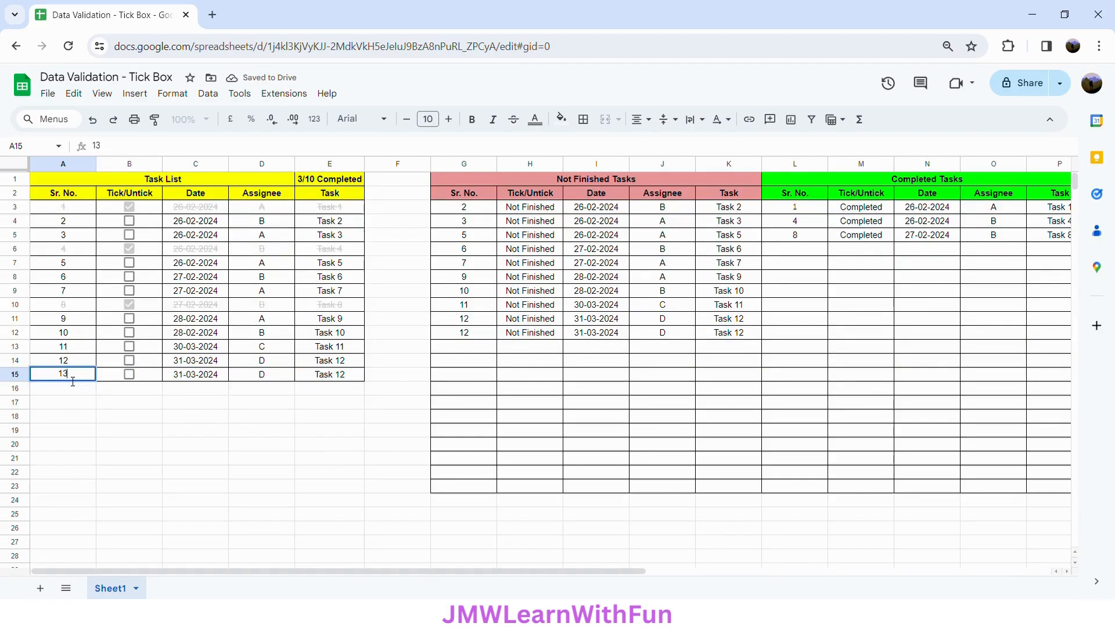
key(Return)
- Set the task name in row 15 to "Task 13" and its assignee to E
double_click(356, 381)
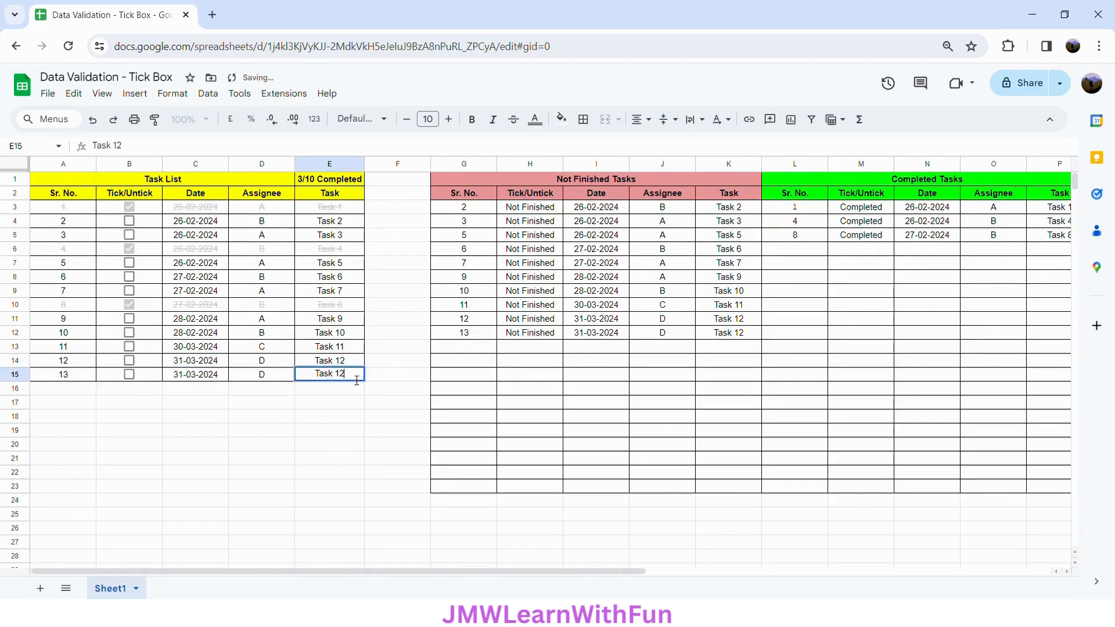
key(BackSpace)
text(3)
key(Return)
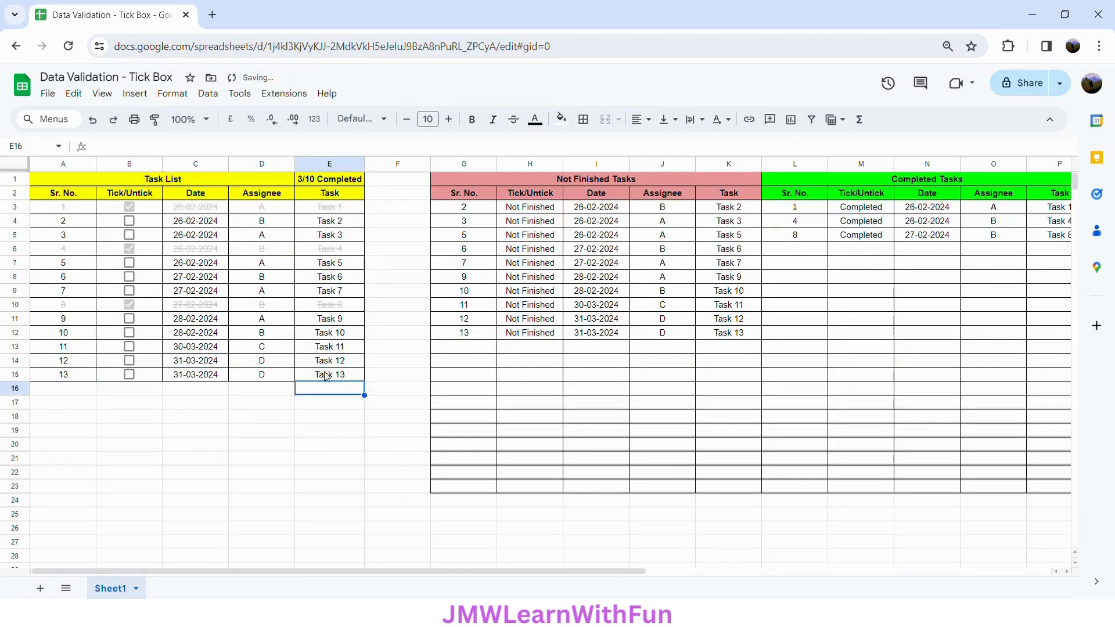
click(281, 377)
double_click(284, 377)
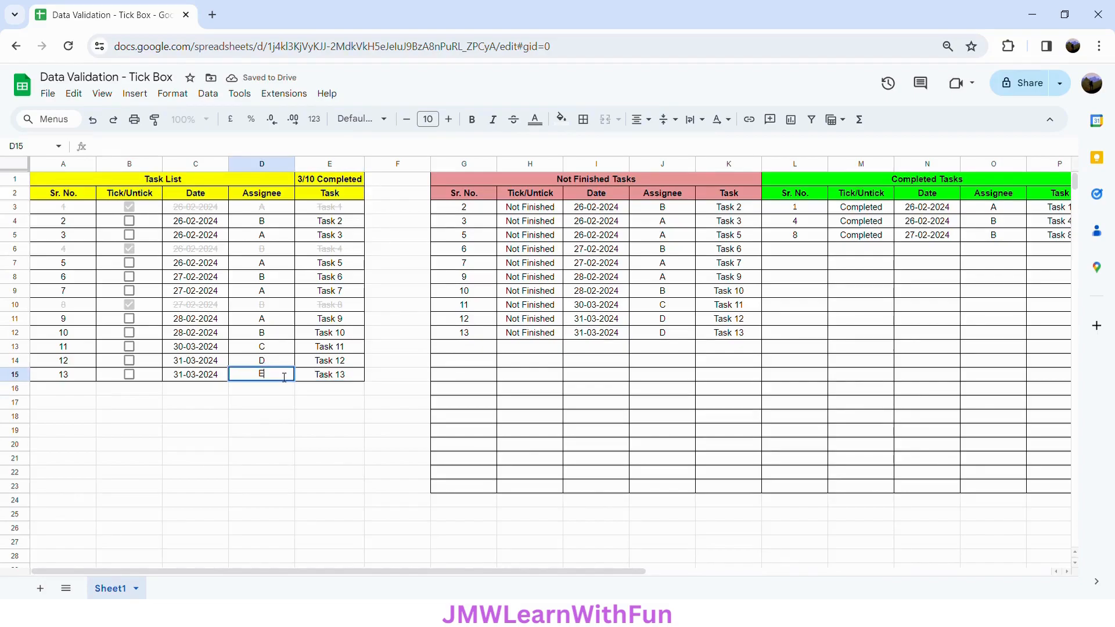
click(215, 377)
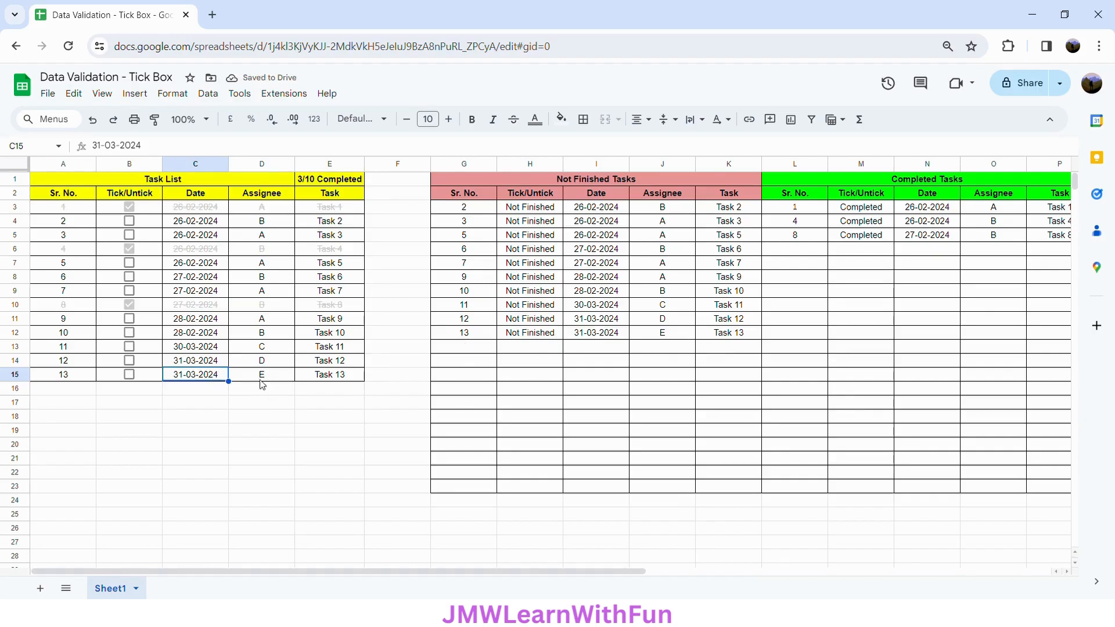
- Test both lists by ticking Task 13 in the task table
click(128, 375)
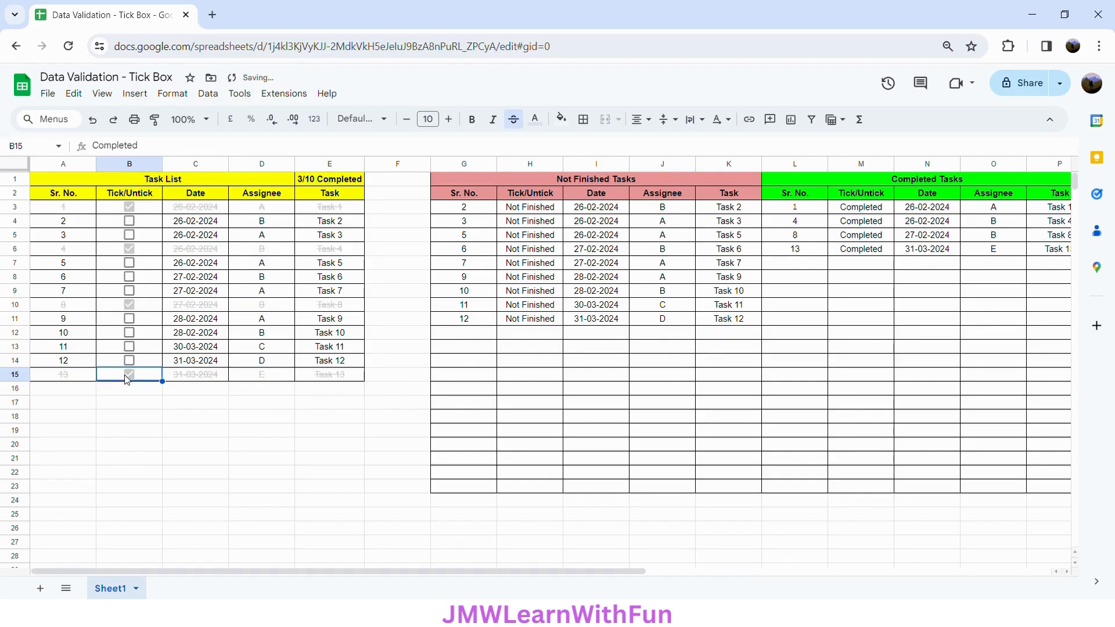